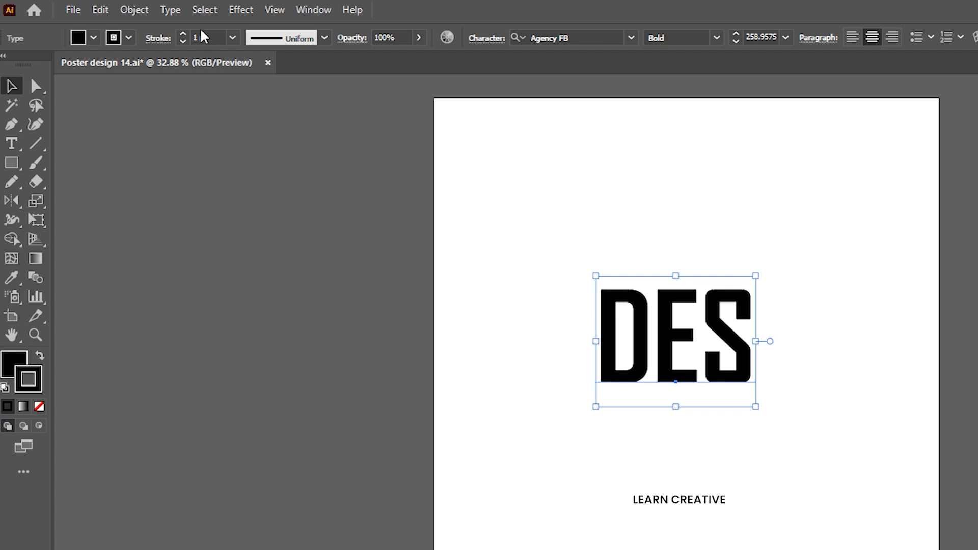
- Set the DES text's stroke weight to 6 pt and place a duplicate of the text directly below it
{"action": "scroll", "coordinate": [204, 32], "scroll_direction": "up", "scroll_amount": 5}
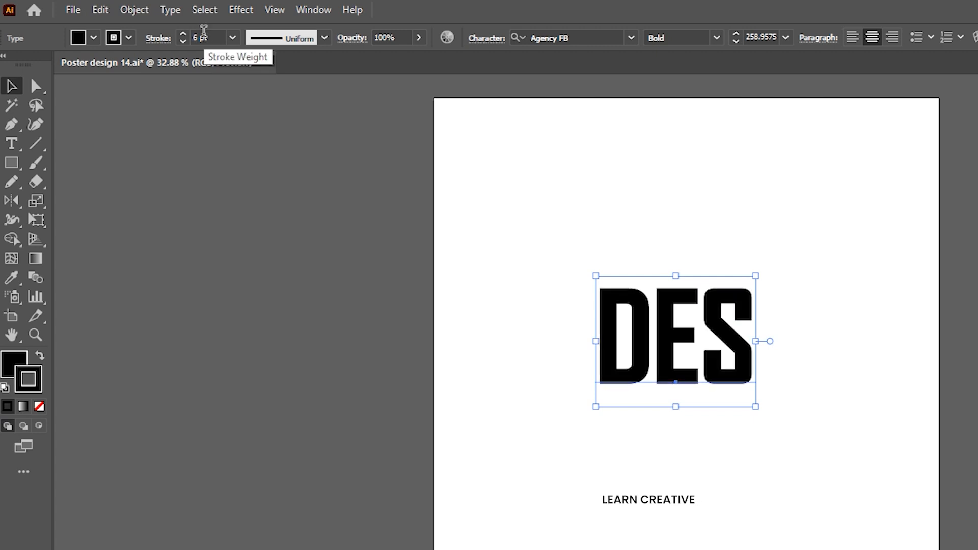
{"action": "left_click_drag", "start_coordinate": [751, 323], "coordinate": [714, 461]}
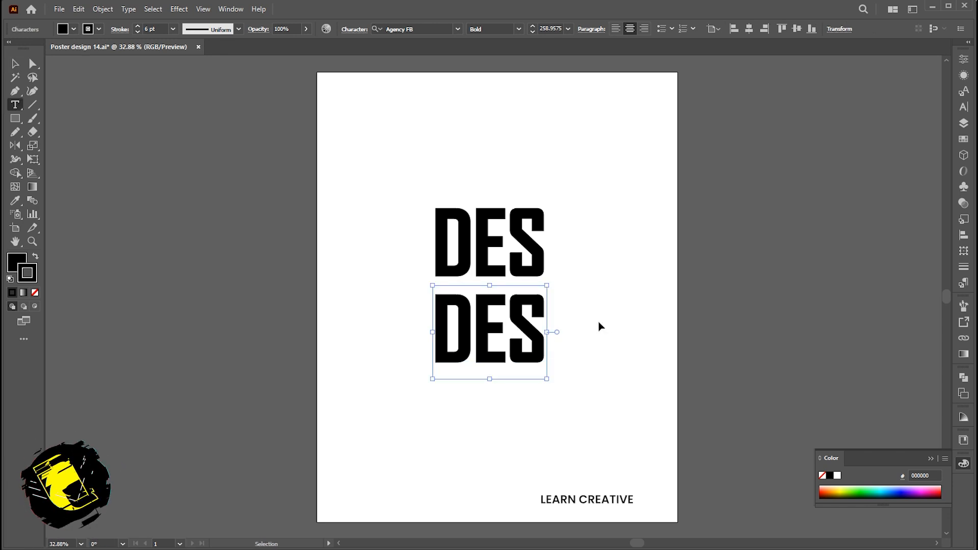
- Replace the lower copy's text with "ign" and change its case to UPPERCASE
{"action": "key", "text": "Return"}
{"action": "type", "text": "ign"}
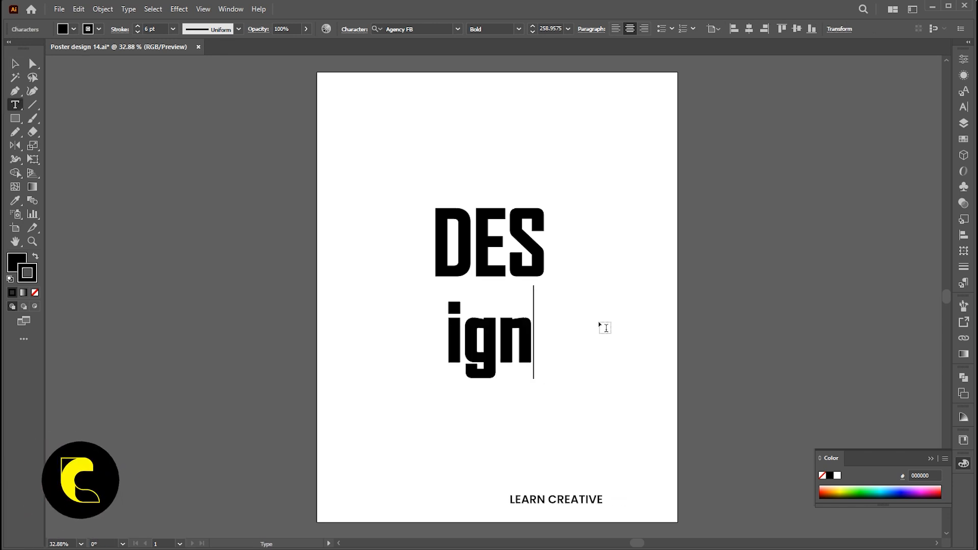
{"action": "key", "text": "Escape"}
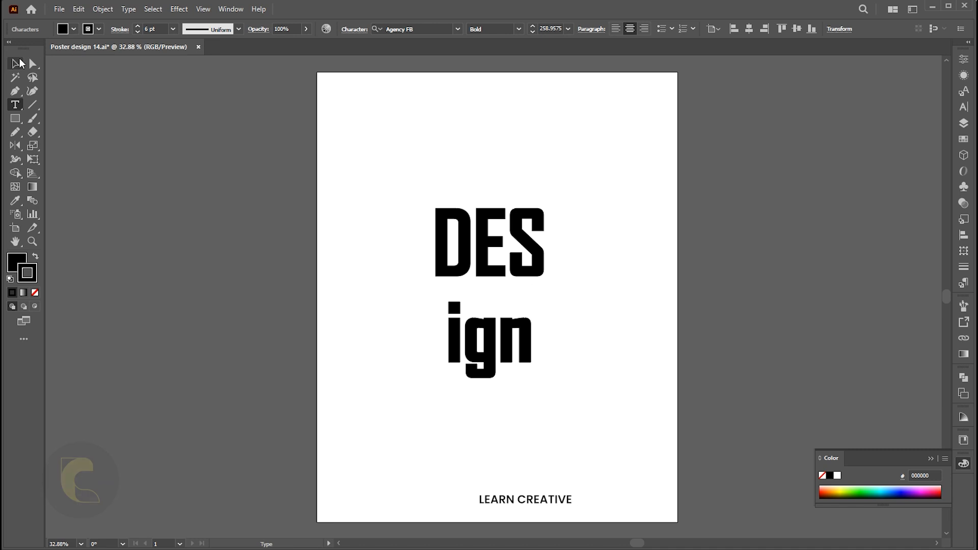
{"action": "left_click", "coordinate": [128, 8]}
{"action": "mouse_move", "coordinate": [171, 184]}
{"action": "left_click", "coordinate": [338, 184]}
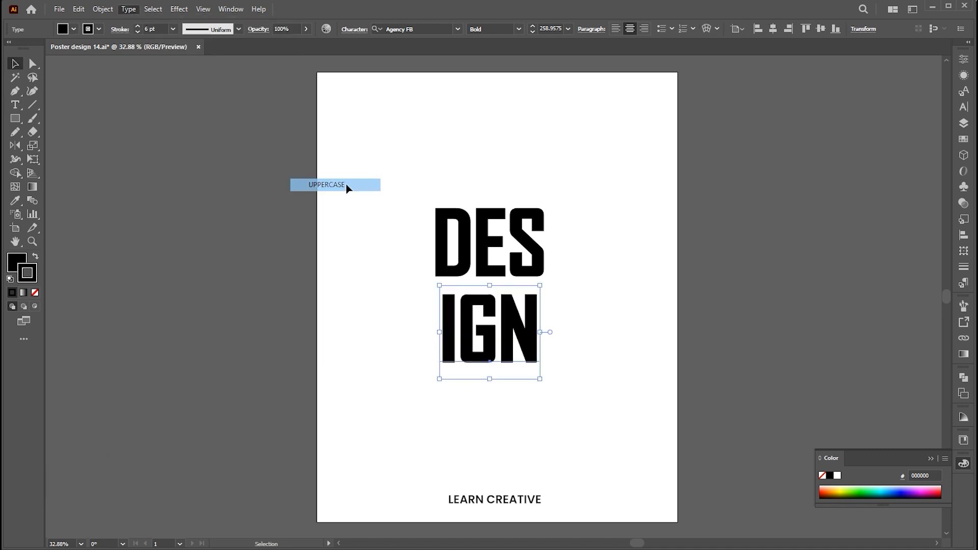
- Move the IGN text up closer beneath DES and convert both texts to outlines
{"action": "left_click_drag", "start_coordinate": [507, 321], "coordinate": [507, 305]}
{"action": "left_click", "coordinate": [491, 253], "text": "shift"}
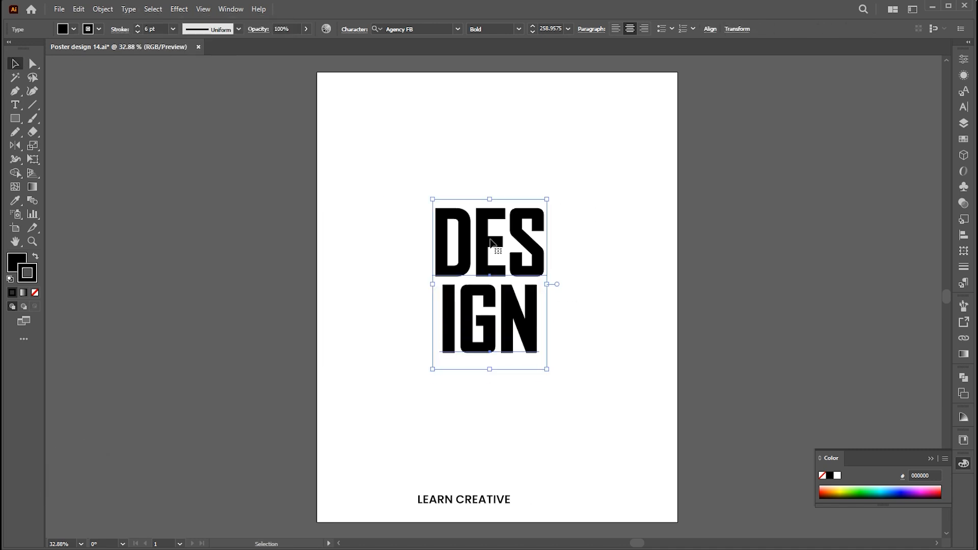
{"action": "right_click", "coordinate": [488, 221]}
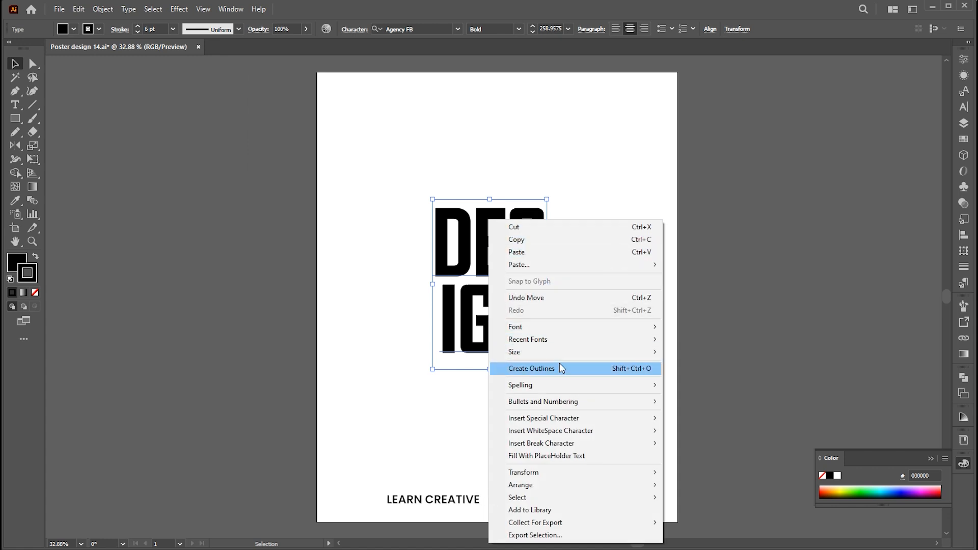
{"action": "left_click", "coordinate": [561, 367]}
{"action": "left_click", "coordinate": [629, 236]}
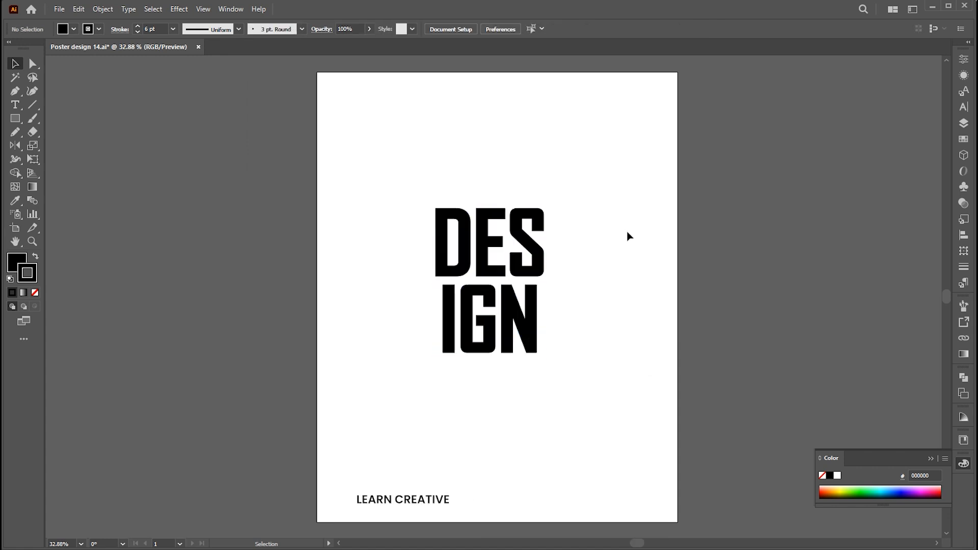
- Shift the outlined E and S of DES leftward so the gaps between its three letters close
{"action": "key", "text": "z"}
{"action": "left_click_drag", "start_coordinate": [464, 239], "coordinate": [672, 268]}
{"action": "key", "text": "a"}
{"action": "left_click_drag", "start_coordinate": [533, 248], "coordinate": [513, 248]}
{"action": "left_click_drag", "start_coordinate": [696, 264], "coordinate": [668, 267]}
{"action": "left_click", "coordinate": [786, 234]}
- Expand the fill and stroke of both the DES and IGN outline groups
{"action": "key", "text": "v"}
{"action": "left_click", "coordinate": [528, 164]}
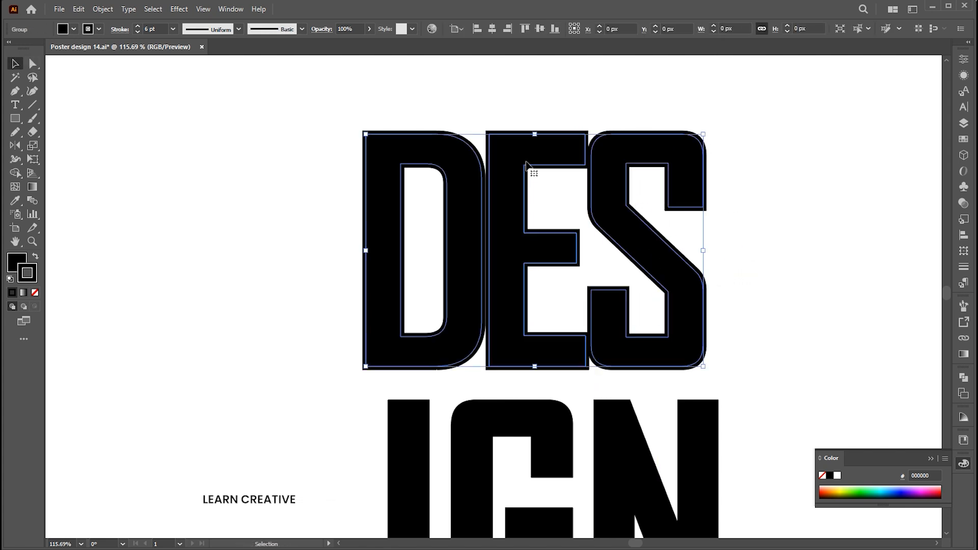
{"action": "left_click", "coordinate": [623, 411], "text": "shift"}
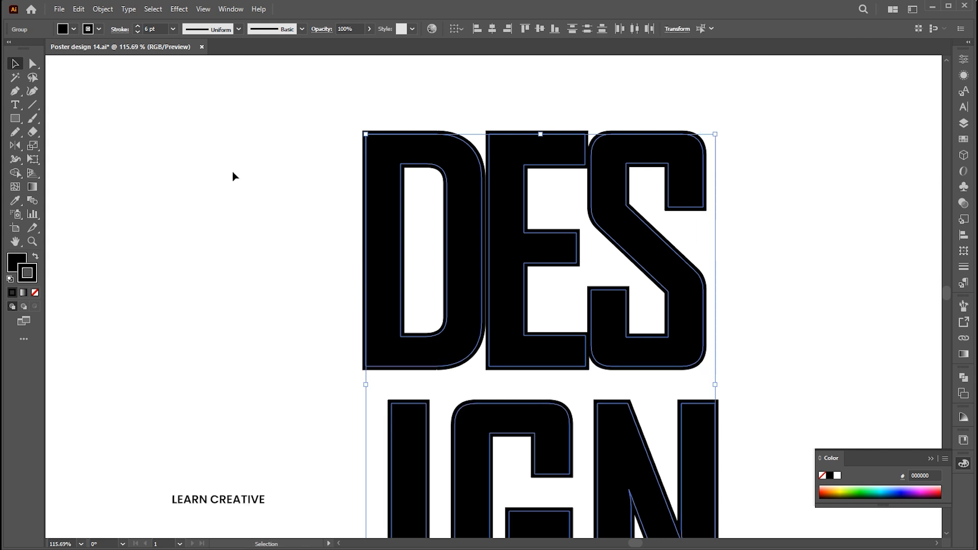
{"action": "left_click", "coordinate": [102, 9]}
{"action": "left_click", "coordinate": [135, 158]}
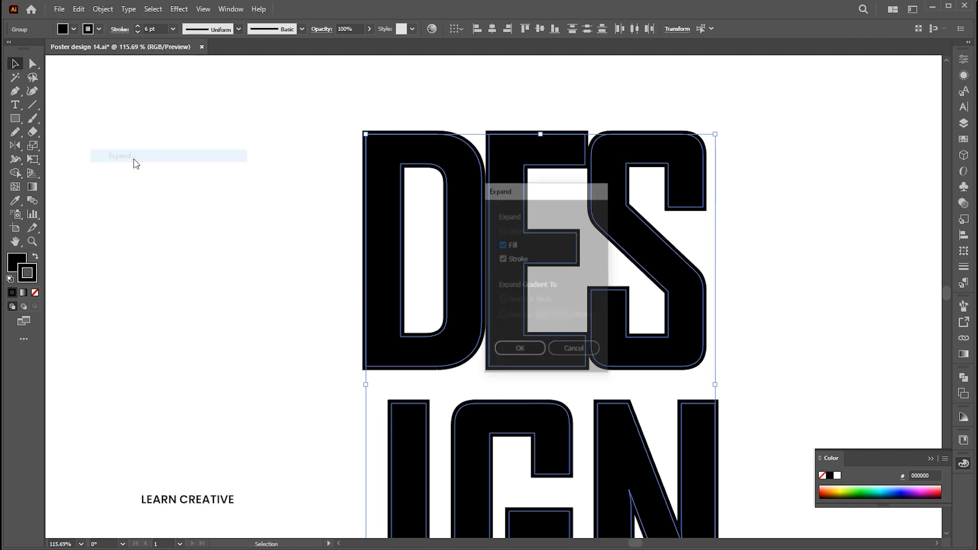
{"action": "left_click", "coordinate": [519, 351]}
- Ungroup the DES lettering and unite the overlapping fill and stroke shapes of each letter into a single shape
{"action": "right_click", "coordinate": [599, 146]}
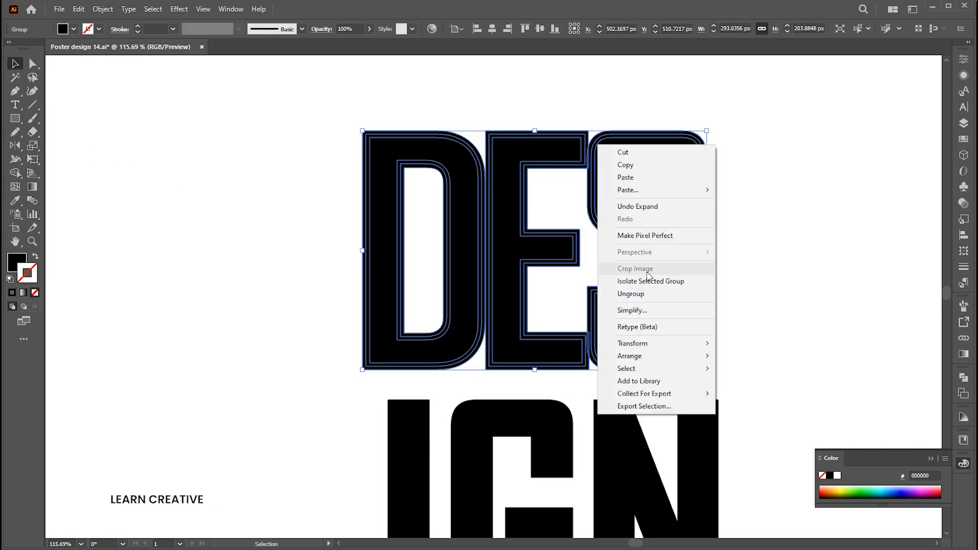
{"action": "left_click", "coordinate": [632, 295]}
{"action": "left_click", "coordinate": [559, 174]}
{"action": "left_click", "coordinate": [643, 148]}
{"action": "left_click", "coordinate": [963, 378]}
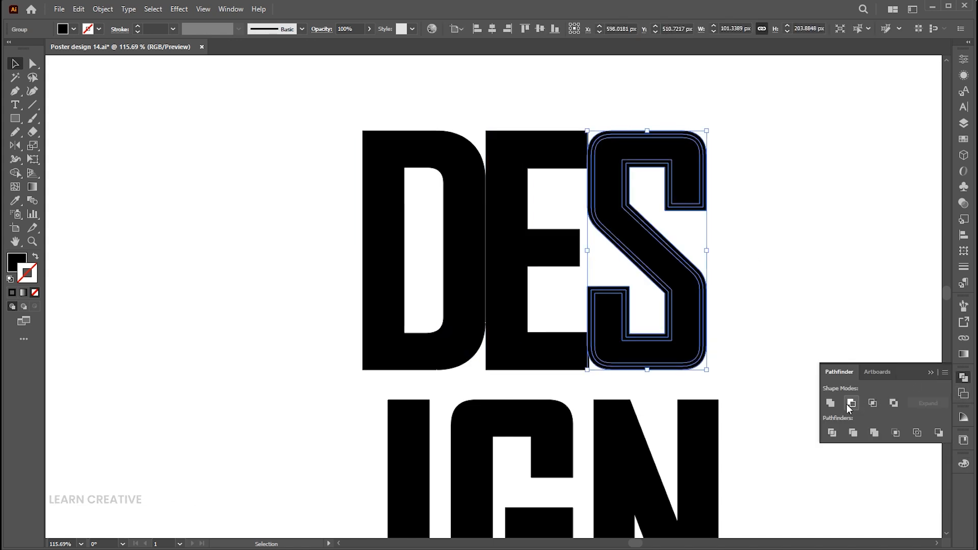
{"action": "left_click", "coordinate": [562, 148]}
{"action": "left_click", "coordinate": [448, 219]}
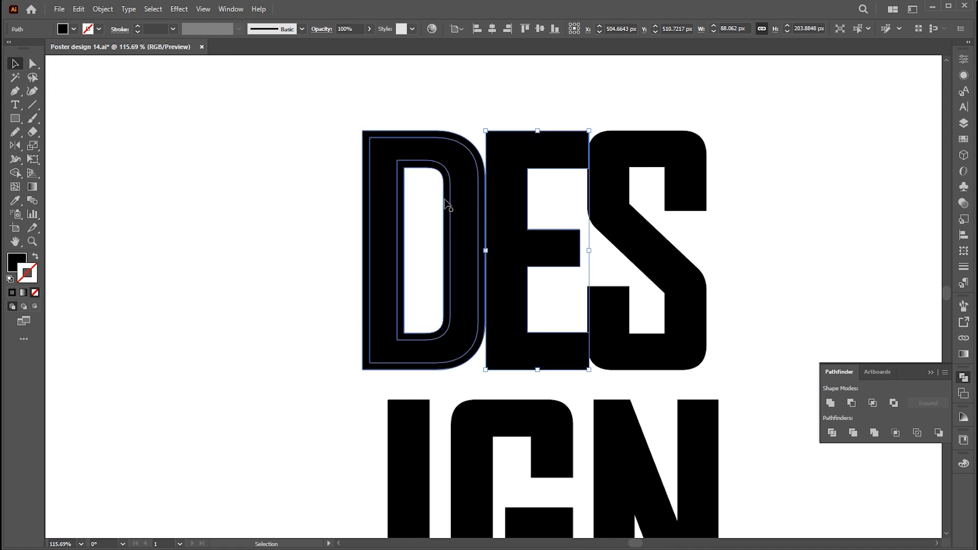
{"action": "left_click", "coordinate": [830, 403]}
{"action": "left_click", "coordinate": [457, 114]}
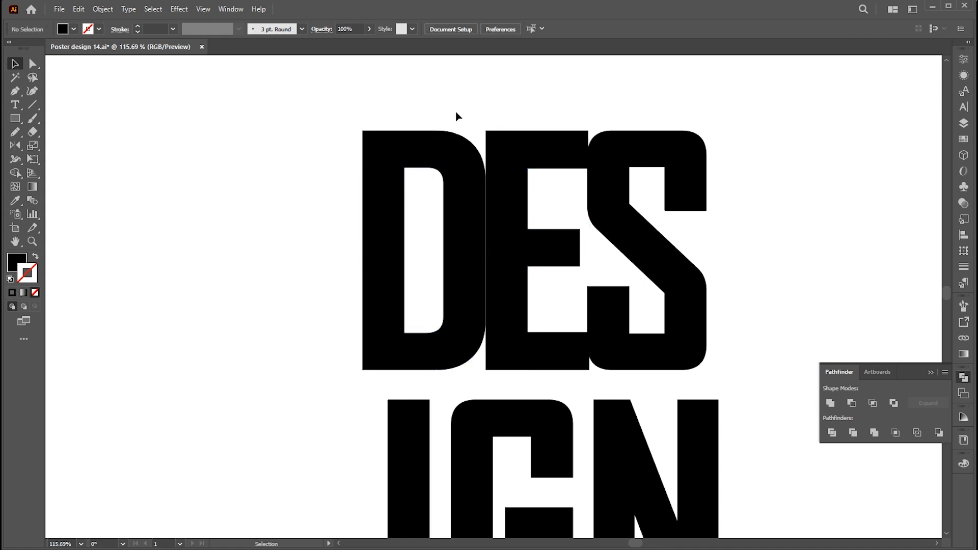
- Stretch the E's vertical left edge across the D with Direct Selection, making the E about 178 px wide
{"action": "left_click", "coordinate": [32, 63]}
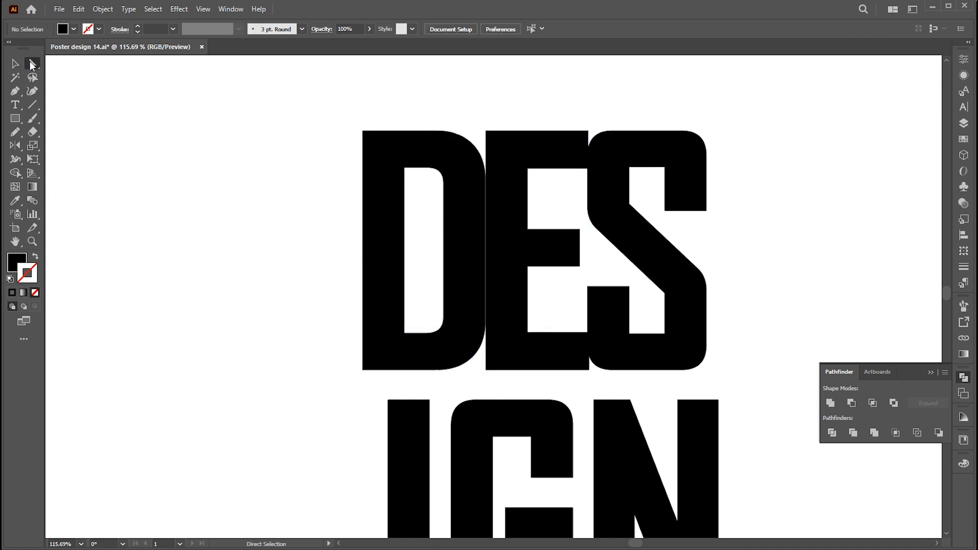
{"action": "left_click_drag", "start_coordinate": [488, 141], "coordinate": [489, 145]}
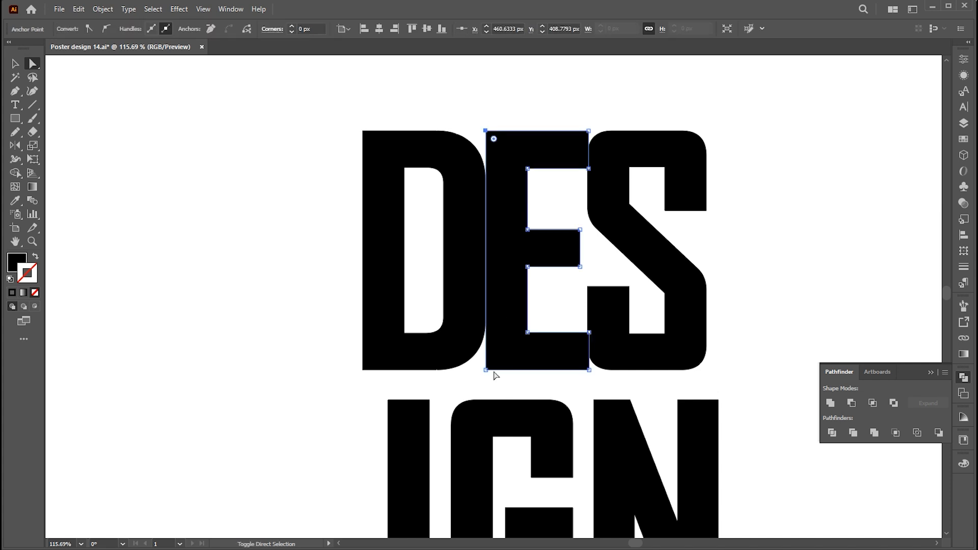
{"action": "left_click_drag", "start_coordinate": [485, 371], "coordinate": [383, 372]}
{"action": "key", "text": "v"}
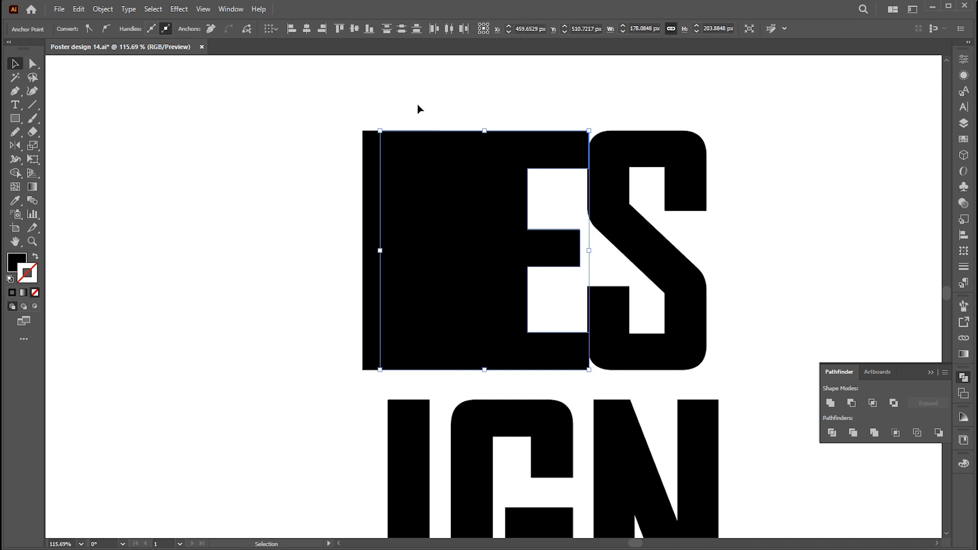
{"action": "left_click", "coordinate": [417, 105]}
- Fill the D with white (FFFFFF) and bring it to the front, above the stretched E
{"action": "left_click", "coordinate": [373, 155]}
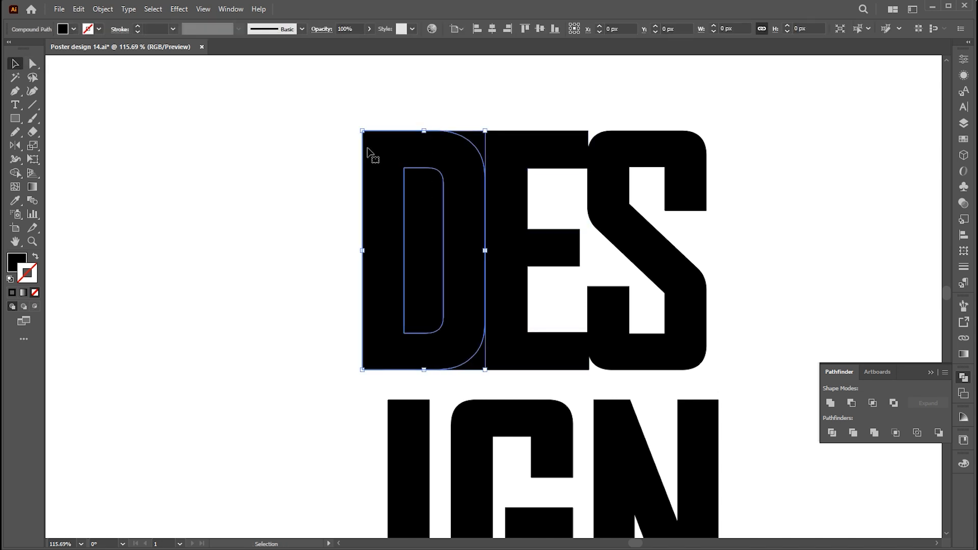
{"action": "left_click", "coordinate": [24, 262]}
{"action": "double_click", "coordinate": [24, 263]}
{"action": "left_click_drag", "start_coordinate": [614, 152], "coordinate": [527, 80]}
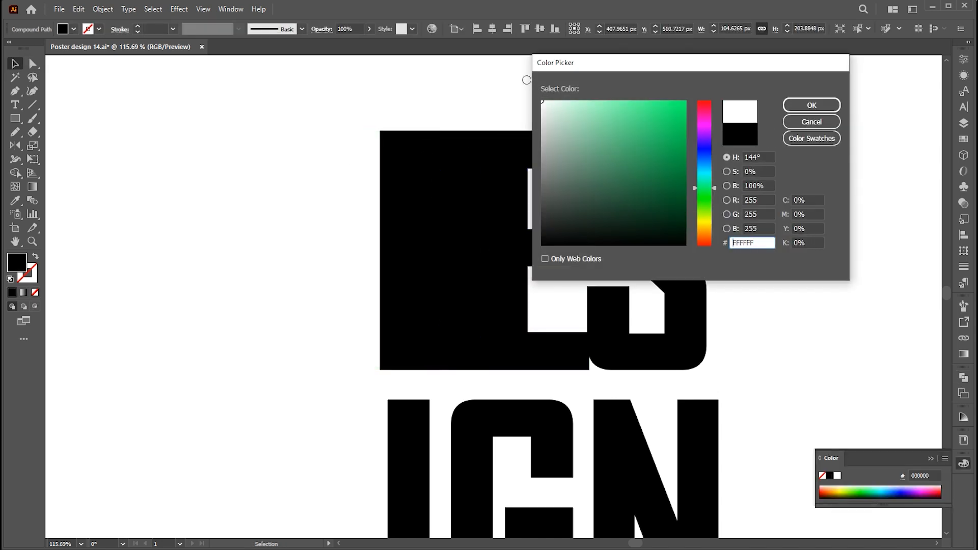
{"action": "left_click", "coordinate": [795, 104]}
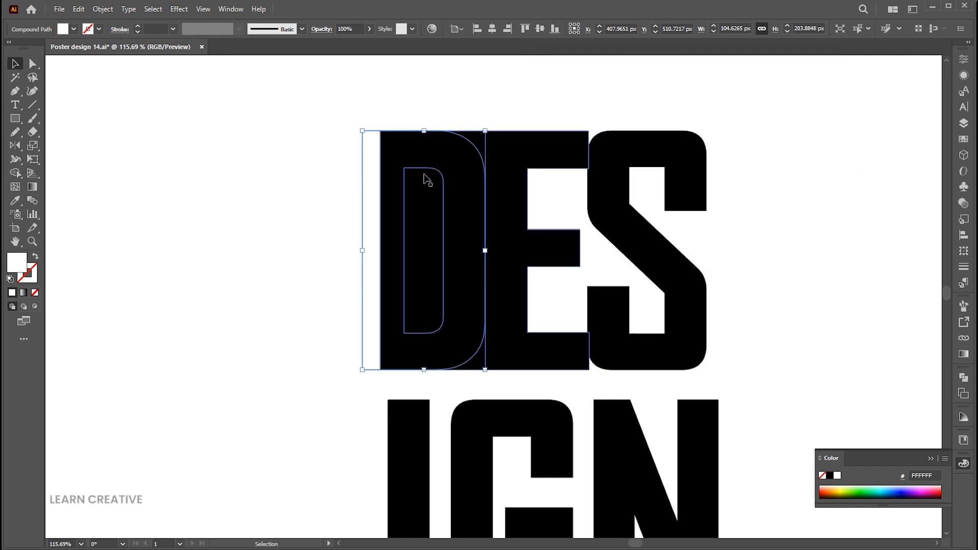
{"action": "right_click", "coordinate": [369, 156]}
{"action": "mouse_move", "coordinate": [441, 350]}
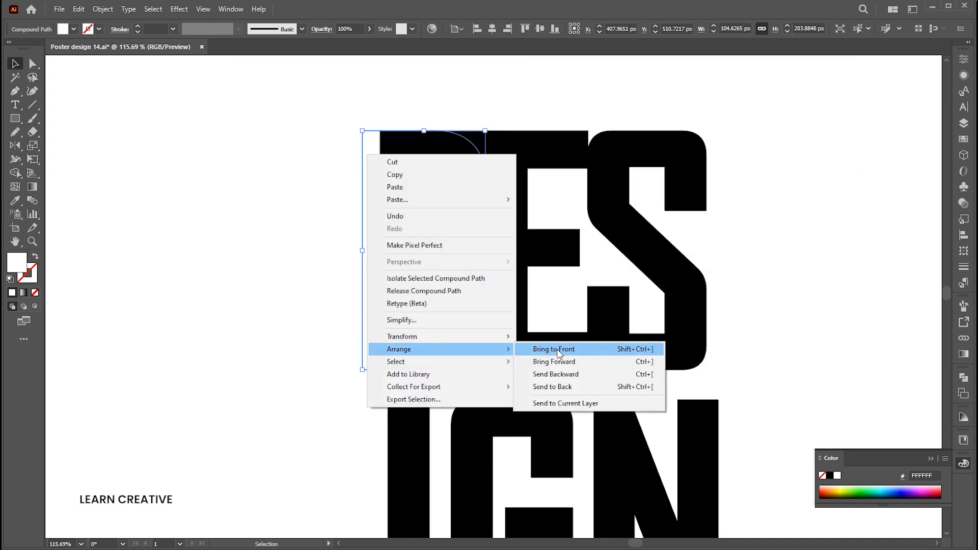
{"action": "left_click", "coordinate": [559, 350]}
{"action": "left_click", "coordinate": [735, 237]}
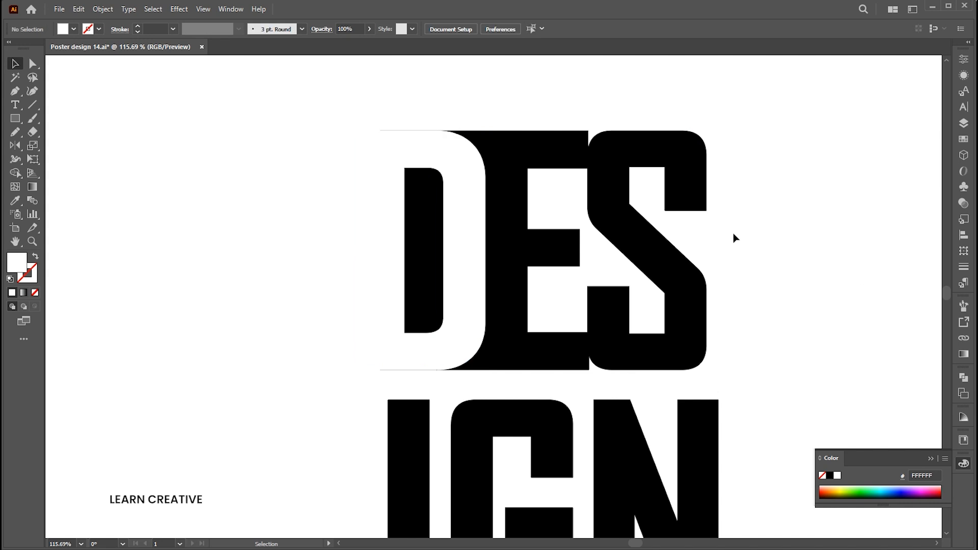
- Isolate the E and extend the ends of its upper and lower arms across the S, making it about 259 px wide
{"action": "double_click", "coordinate": [561, 155]}
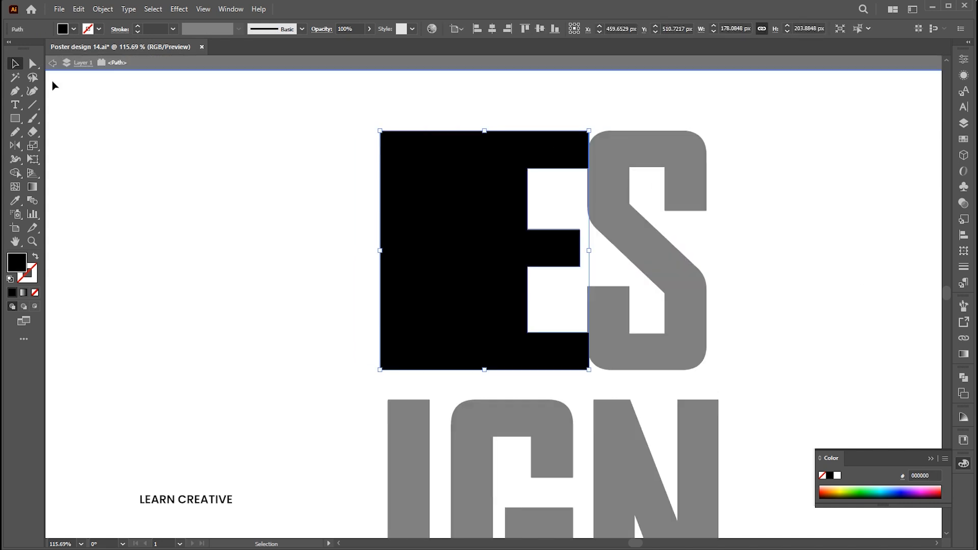
{"action": "left_click", "coordinate": [32, 63]}
{"action": "left_click_drag", "start_coordinate": [599, 109], "coordinate": [574, 180]}
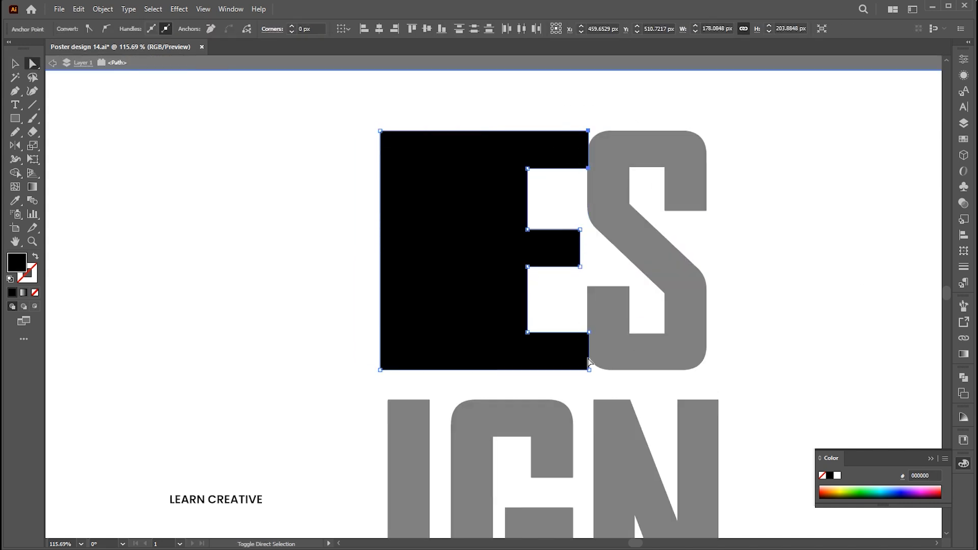
{"action": "left_click_drag", "start_coordinate": [589, 370], "coordinate": [684, 370]}
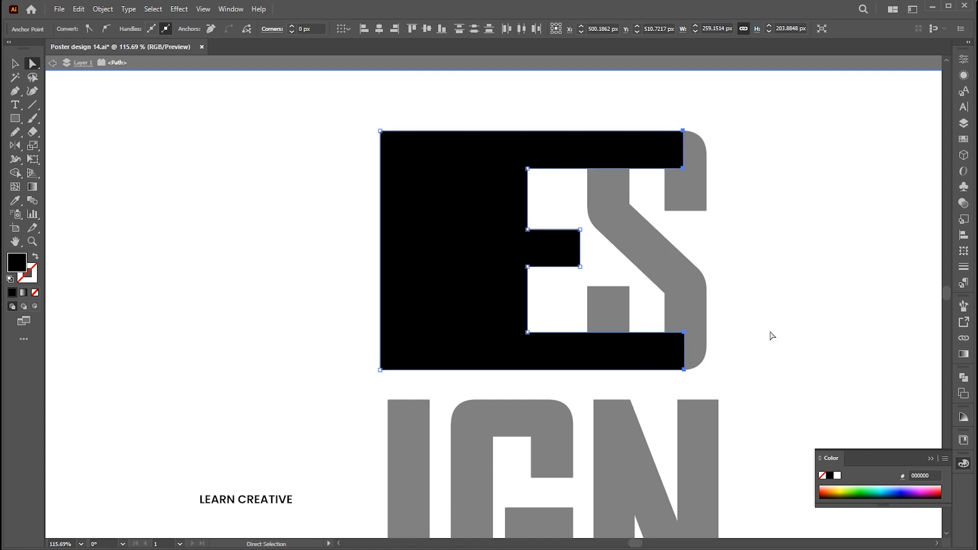
{"action": "double_click", "coordinate": [772, 335]}
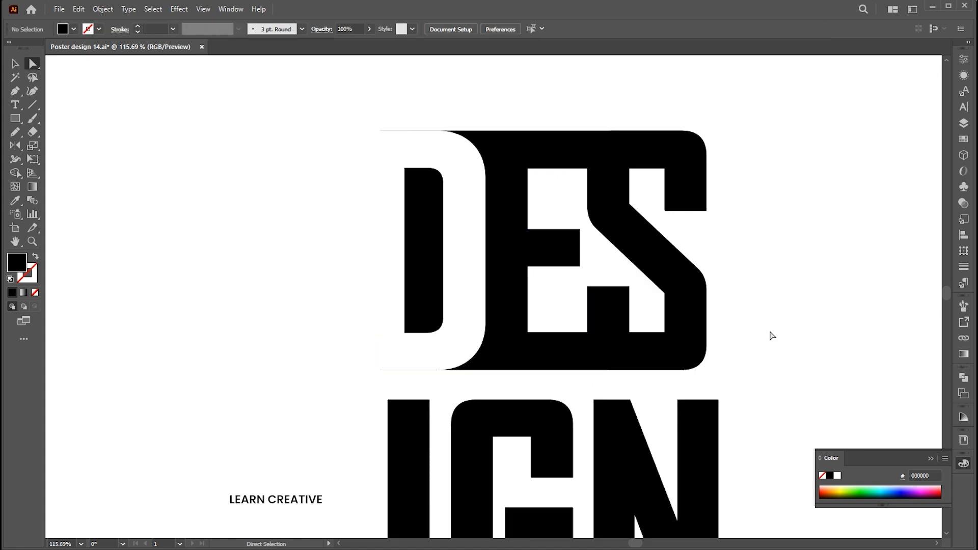
- Draw a black rectangle about 101 × 162 px over the S and arrange it behind the letter
{"action": "key", "text": "v"}
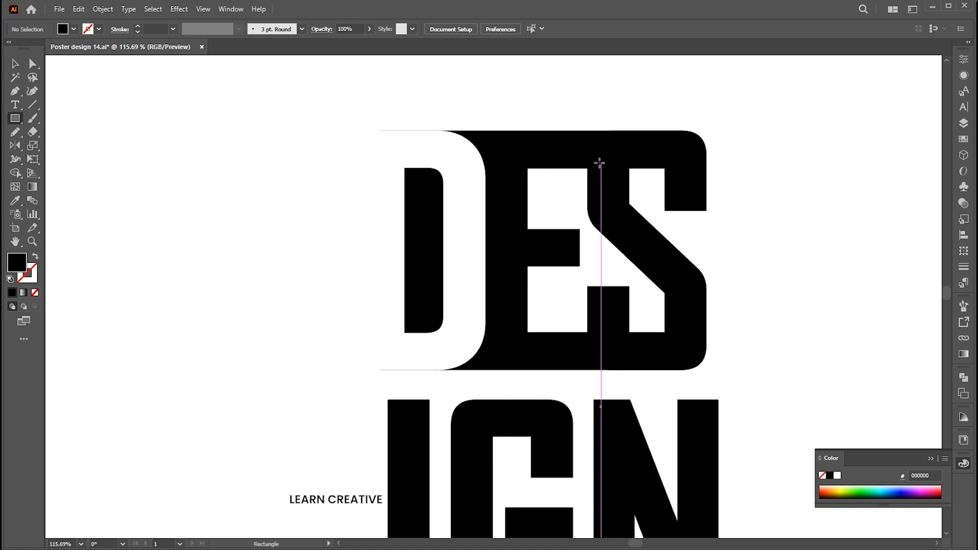
{"action": "left_click_drag", "start_coordinate": [587, 156], "coordinate": [706, 345]}
{"action": "key", "text": "v"}
{"action": "right_click", "coordinate": [658, 188]}
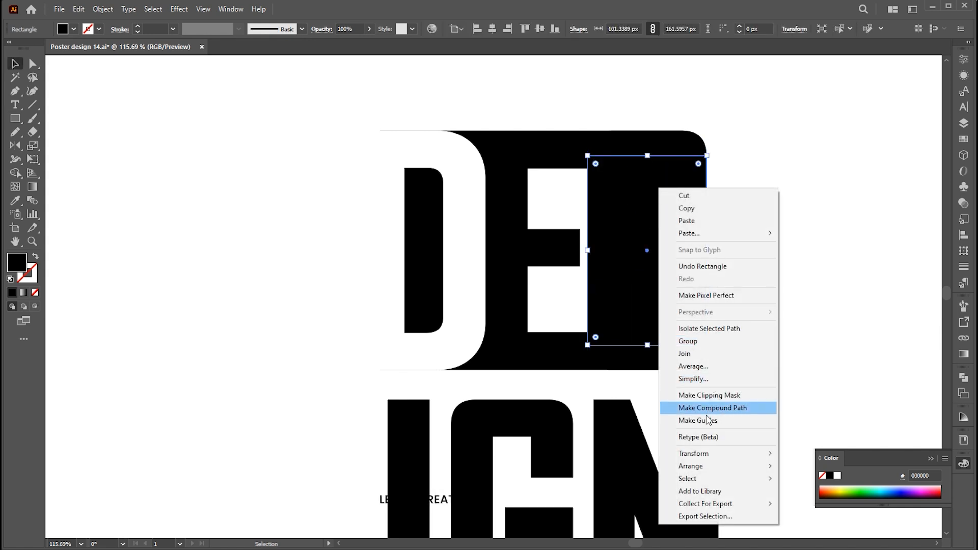
{"action": "mouse_move", "coordinate": [714, 467]}
{"action": "left_click", "coordinate": [802, 492]}
- Recolour the S white by sampling with the Eyedropper
{"action": "left_click", "coordinate": [710, 163]}
{"action": "left_click", "coordinate": [701, 153]}
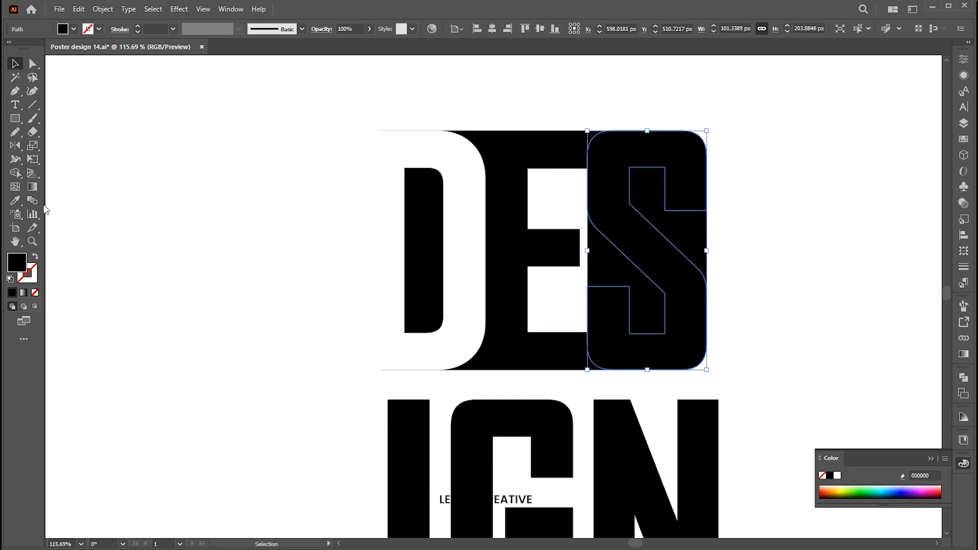
{"action": "left_click", "coordinate": [15, 202]}
{"action": "left_click", "coordinate": [273, 193]}
{"action": "key", "text": "v"}
{"action": "left_click", "coordinate": [794, 191]}
- Ungroup the IGN lettering so that the I, G and N can be edited separately
{"action": "left_click_drag", "start_coordinate": [777, 212], "coordinate": [780, 238]}
{"action": "key", "text": "z"}
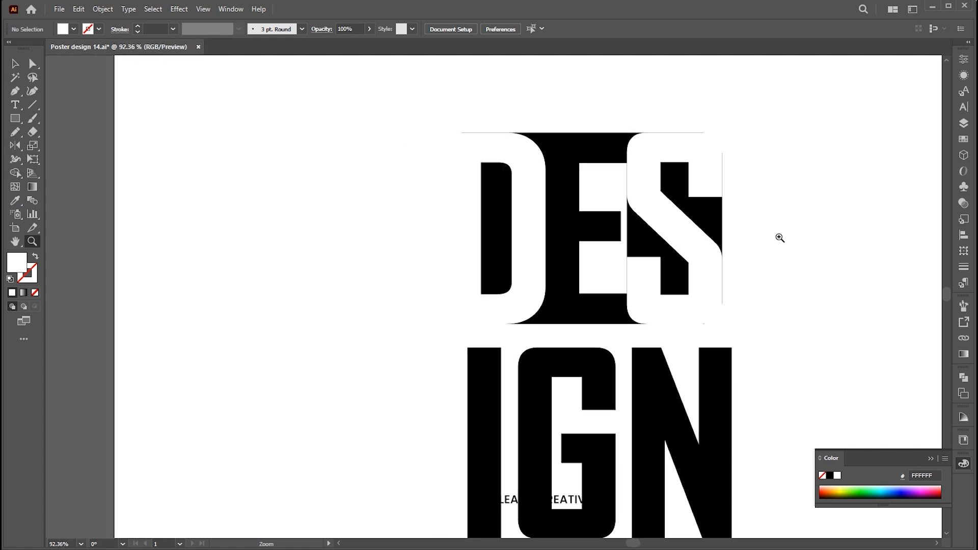
{"action": "left_click_drag", "start_coordinate": [763, 305], "coordinate": [757, 242]}
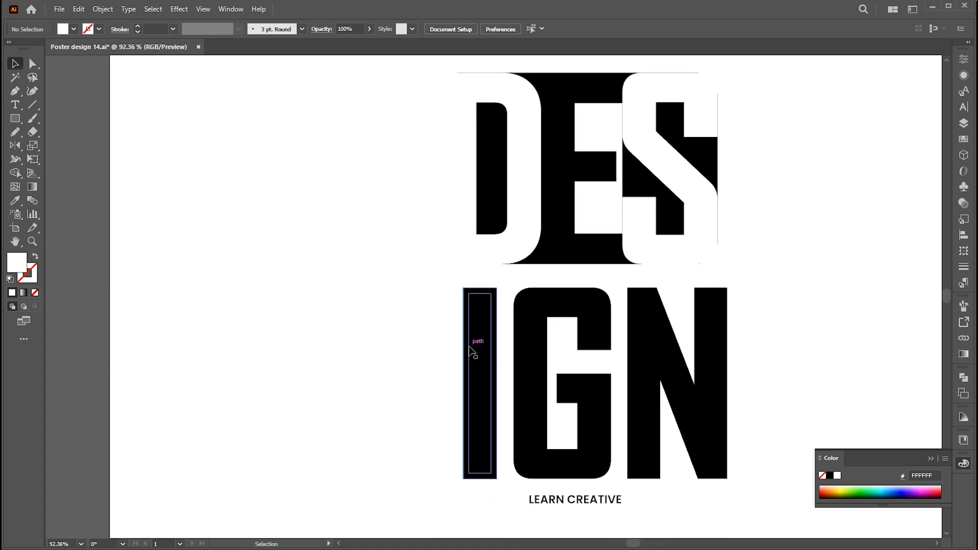
{"action": "left_click", "coordinate": [477, 364]}
{"action": "right_click", "coordinate": [486, 326]}
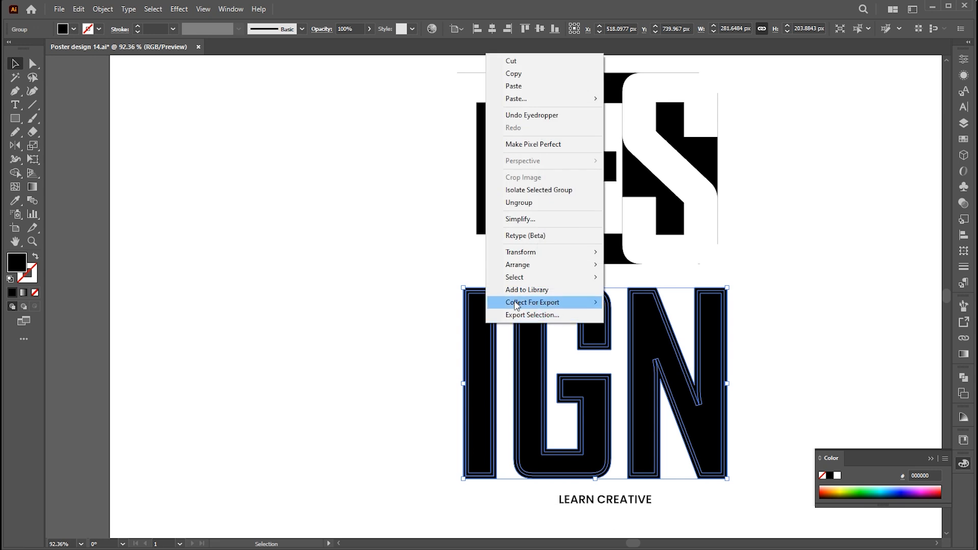
{"action": "left_click", "coordinate": [509, 201]}
- Unite the doubled outlines of the I, the G and the N into one clean shape per letter
{"action": "left_click", "coordinate": [480, 311]}
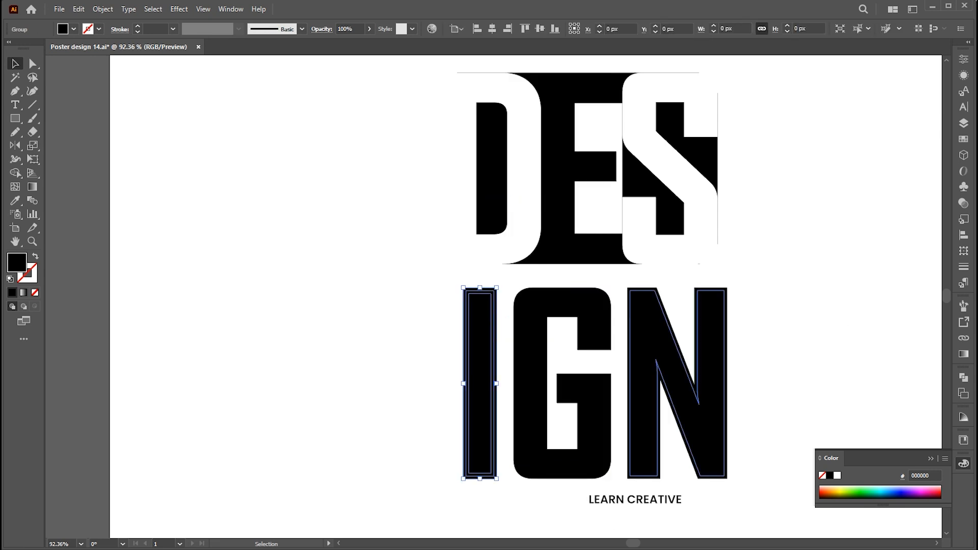
{"action": "left_click", "coordinate": [964, 378]}
{"action": "left_click", "coordinate": [604, 337]}
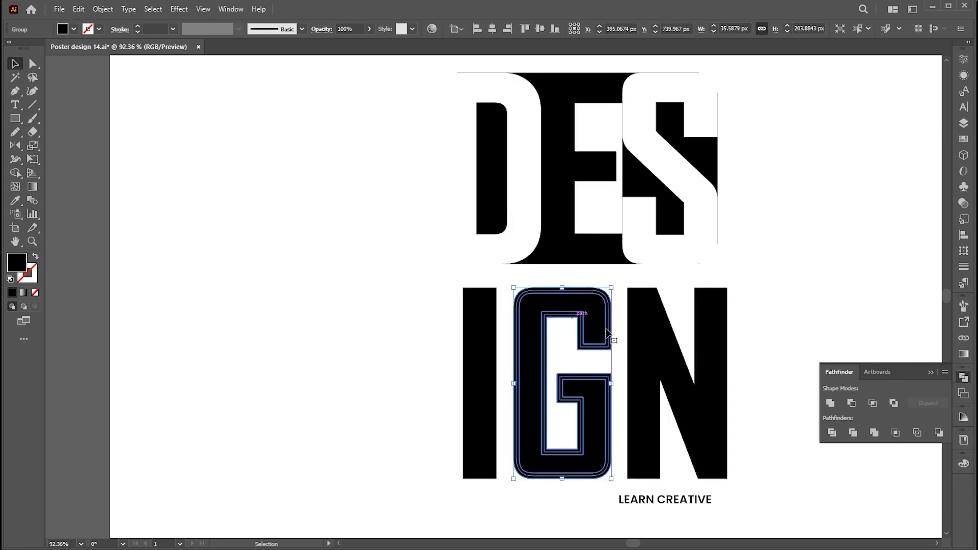
{"action": "left_click", "coordinate": [714, 393]}
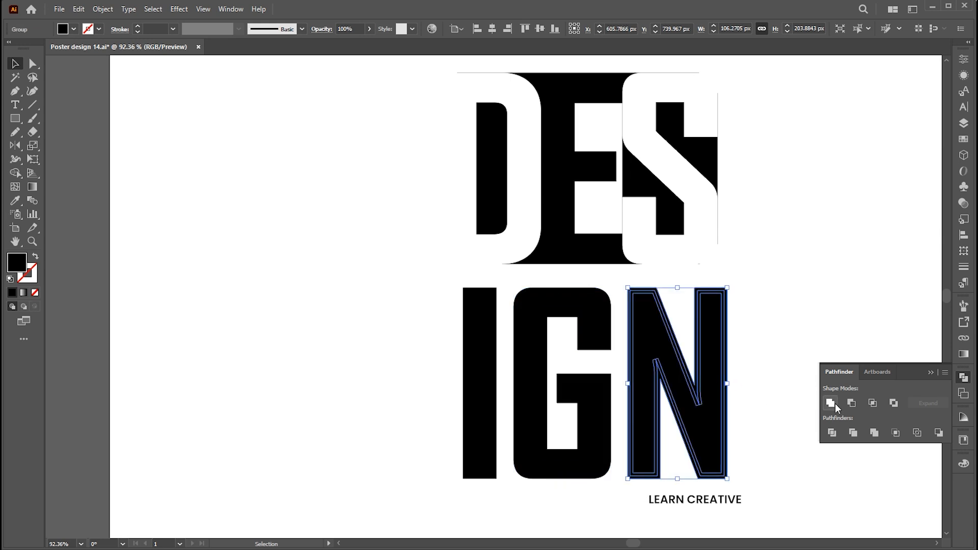
{"action": "left_click", "coordinate": [796, 314]}
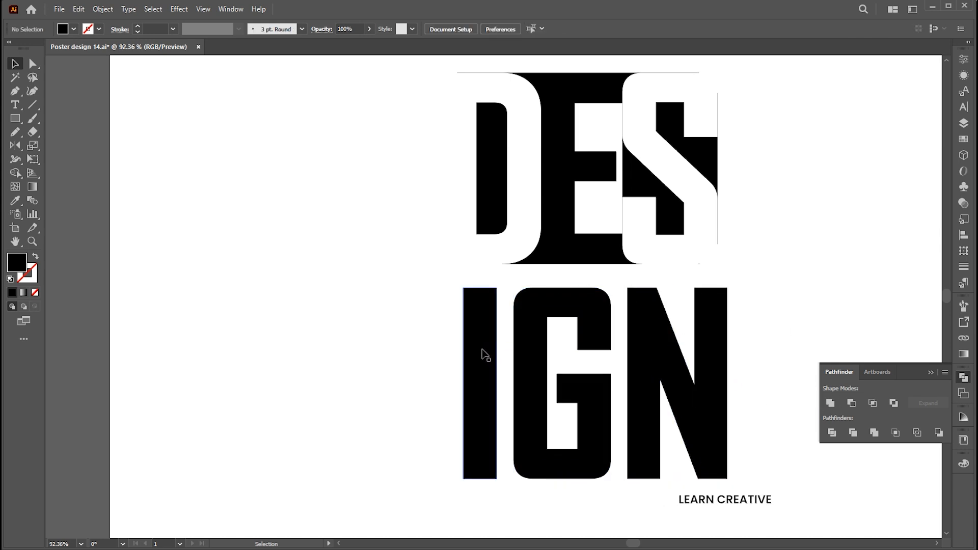
- Move the I out to the left of the G and paste a copy of it in front
{"action": "left_click_drag", "start_coordinate": [486, 356], "coordinate": [332, 355]}
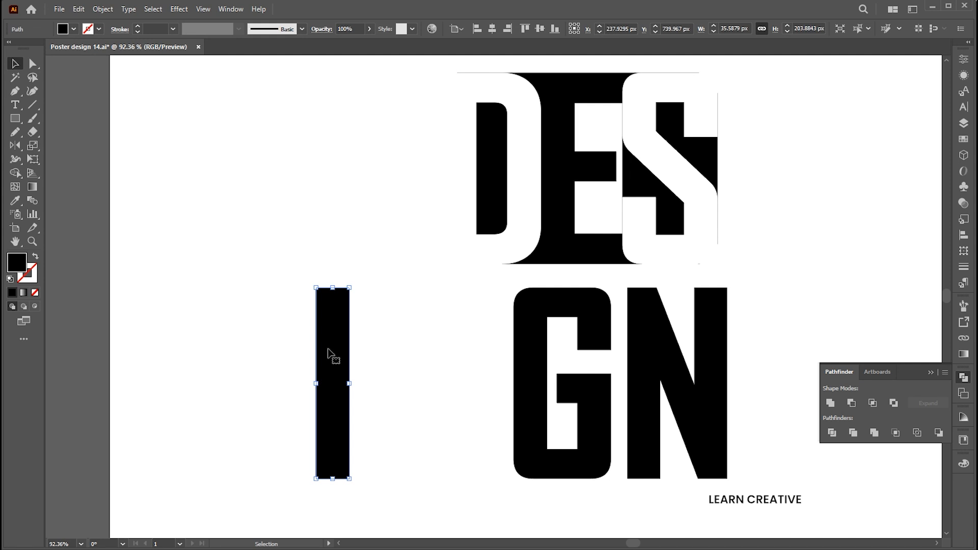
{"action": "left_click", "coordinate": [80, 8]}
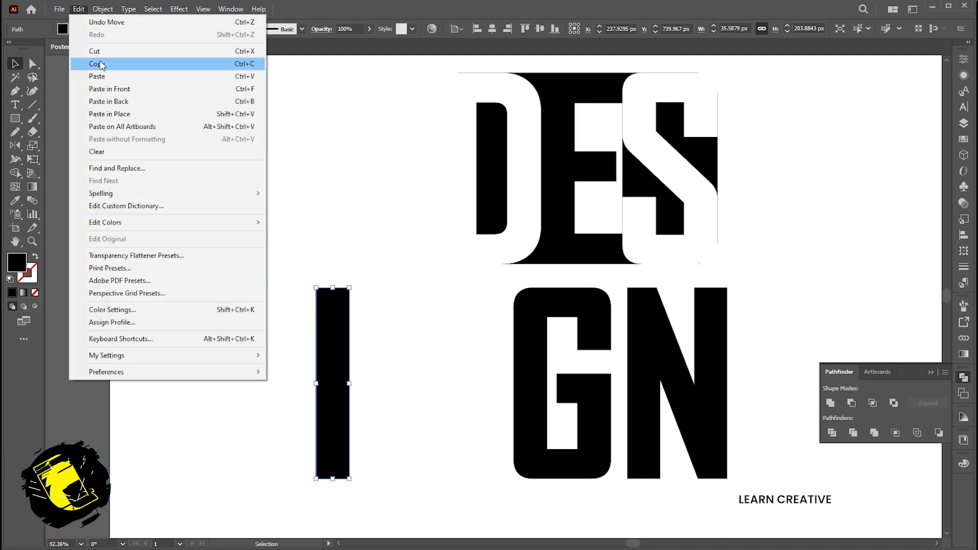
{"action": "left_click", "coordinate": [81, 9]}
{"action": "left_click", "coordinate": [84, 10]}
{"action": "left_click", "coordinate": [138, 89]}
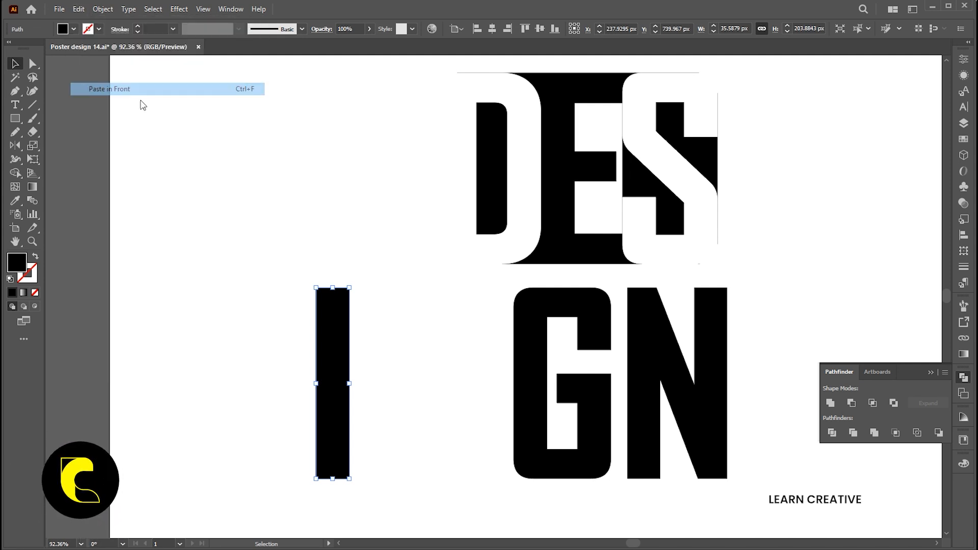
- Form horizontal serif bars across the I's top and bottom from the copies, about 84 px wide, and unite them with the stem
{"action": "left_click_drag", "start_coordinate": [358, 291], "coordinate": [365, 464]}
{"action": "left_click", "coordinate": [408, 414]}
{"action": "left_click", "coordinate": [388, 376]}
{"action": "left_click", "coordinate": [383, 382]}
{"action": "left_click_drag", "start_coordinate": [396, 279], "coordinate": [285, 498]}
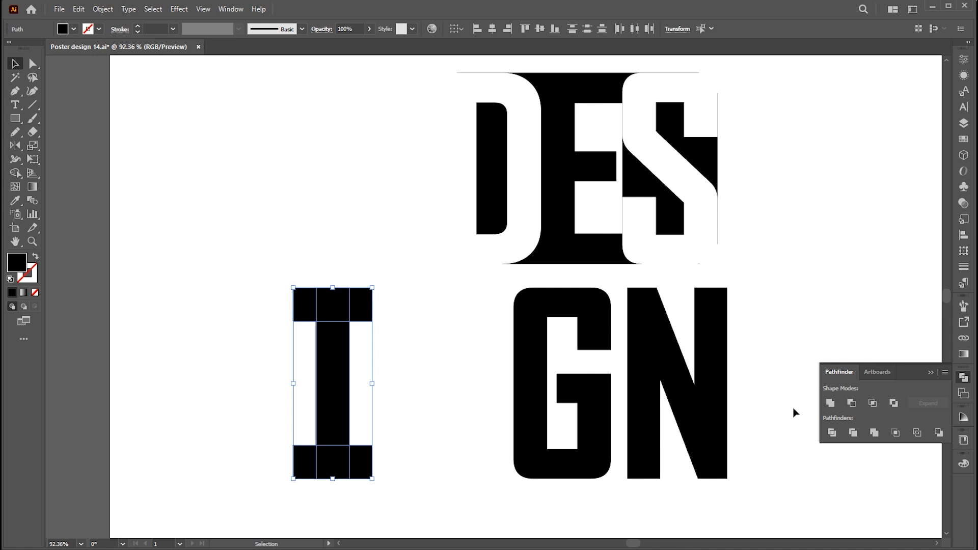
{"action": "left_click", "coordinate": [830, 403]}
- Move the serifed I back beside the G and align its left edge with the D above
{"action": "left_click_drag", "start_coordinate": [341, 363], "coordinate": [480, 363]}
{"action": "left_click", "coordinate": [455, 244], "text": "shift"}
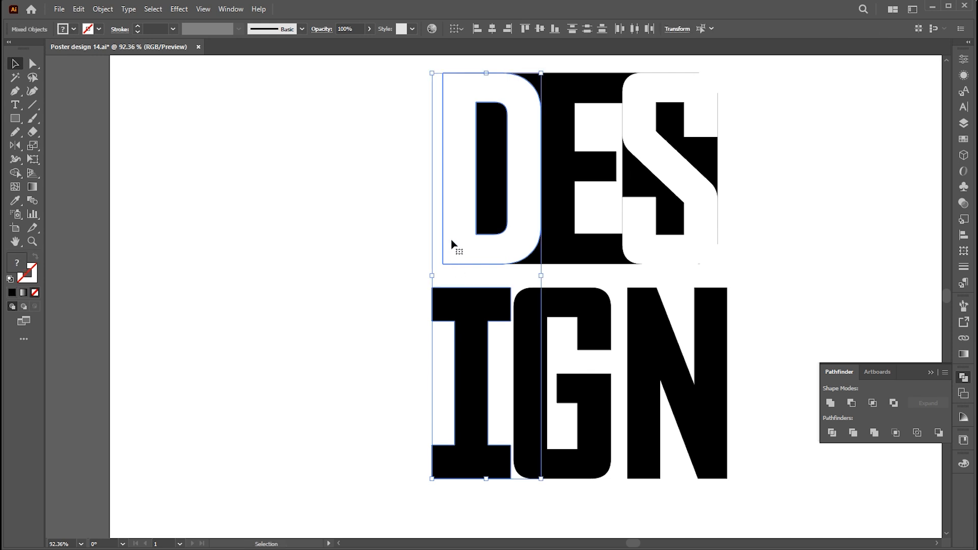
{"action": "left_click", "coordinate": [450, 231]}
{"action": "left_click", "coordinate": [477, 29]}
{"action": "left_click", "coordinate": [377, 245]}
- Show the rulers and place vertical guides at the I's left edge and the S's right edge
{"action": "key", "text": "space"}
{"action": "left_click_drag", "start_coordinate": [530, 299], "coordinate": [465, 294]}
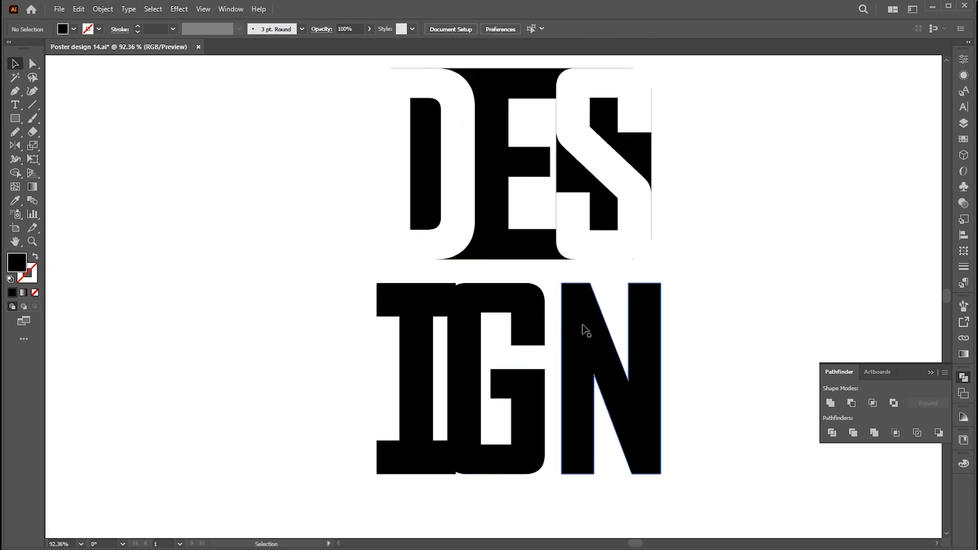
{"action": "left_click", "coordinate": [596, 353]}
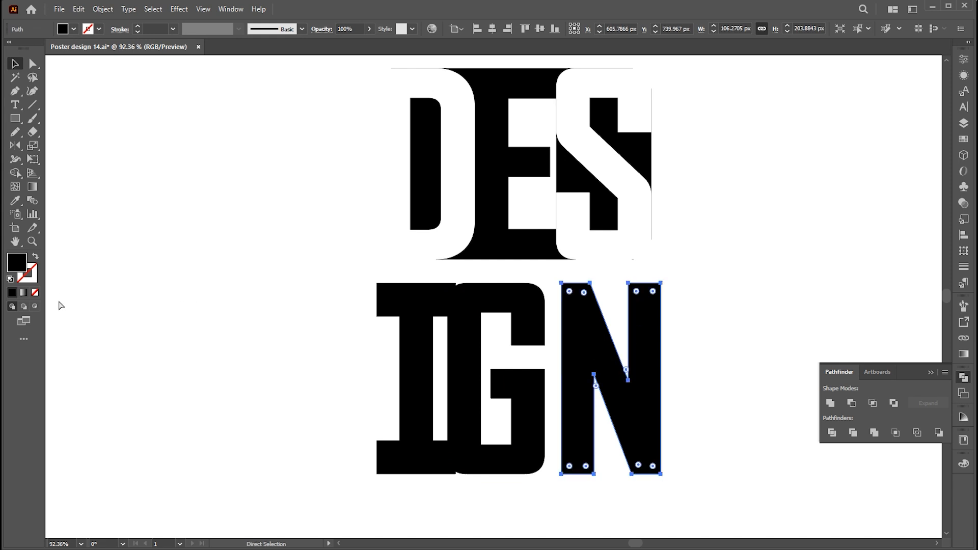
{"action": "key", "text": "ctrl+r"}
{"action": "left_click_drag", "start_coordinate": [284, 296], "coordinate": [379, 300]}
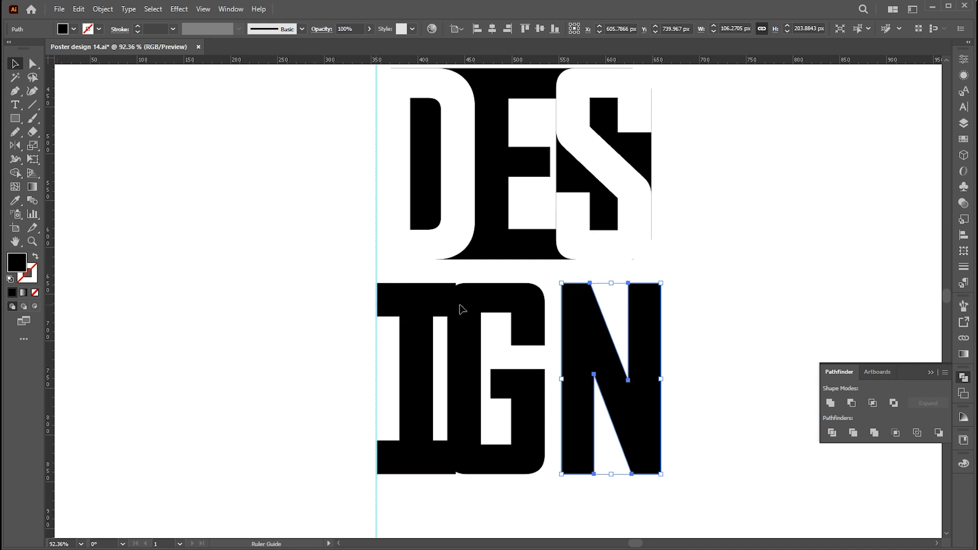
{"action": "left_click_drag", "start_coordinate": [655, 303], "coordinate": [652, 305]}
- Align the N's right edge with the right-hand guide and shift the G so it touches both the I and the N
{"action": "left_click_drag", "start_coordinate": [633, 383], "coordinate": [629, 386]}
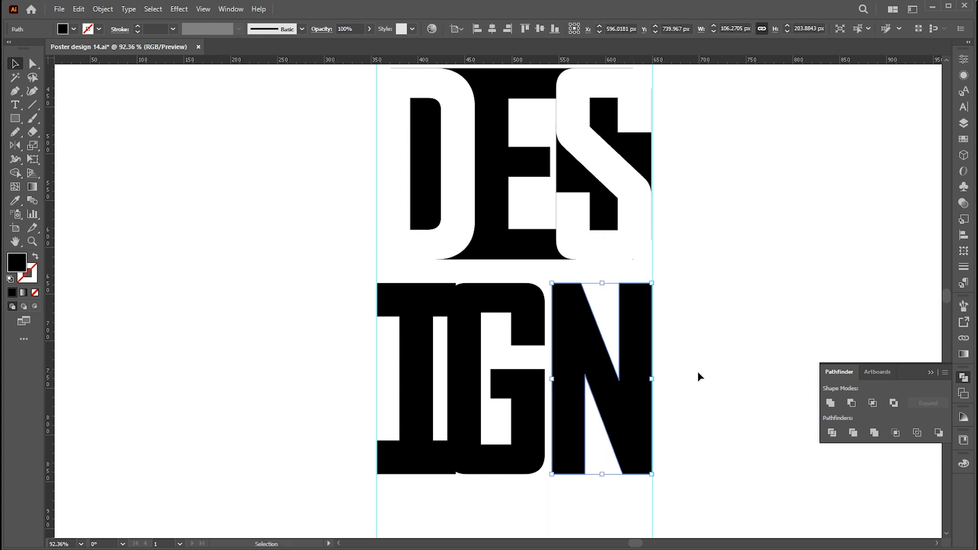
{"action": "left_click", "coordinate": [699, 377]}
{"action": "left_click_drag", "start_coordinate": [527, 426], "coordinate": [529, 428]}
{"action": "left_click", "coordinate": [705, 439]}
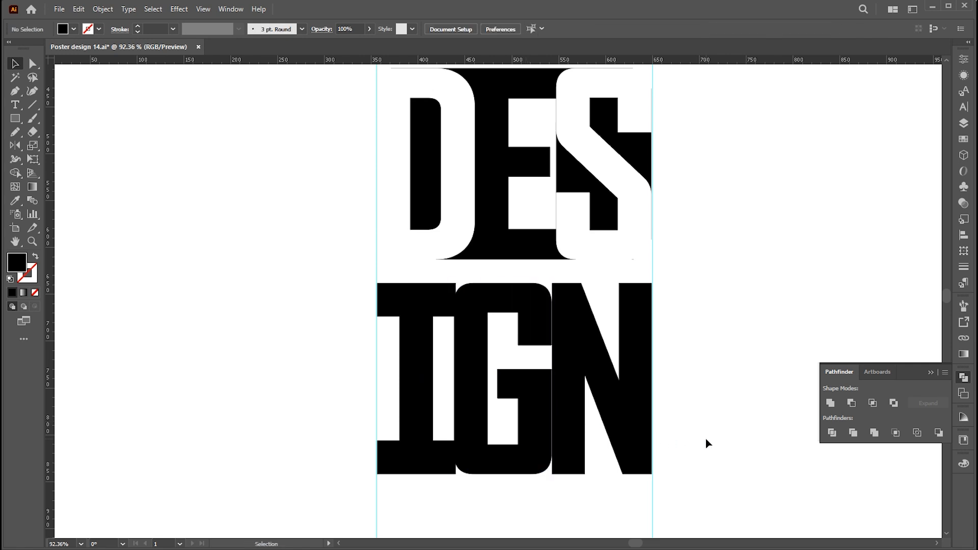
{"action": "left_click", "coordinate": [535, 431]}
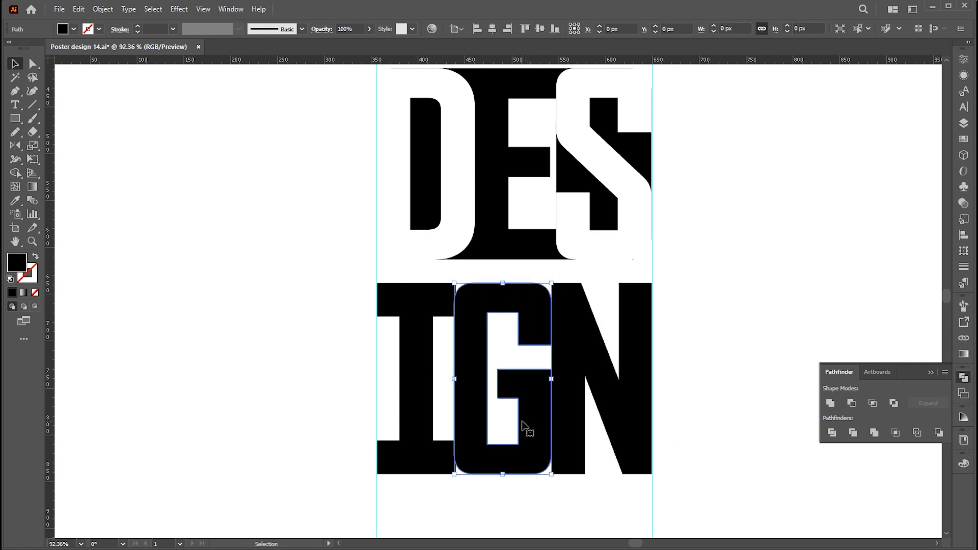
{"action": "left_click", "coordinate": [710, 365]}
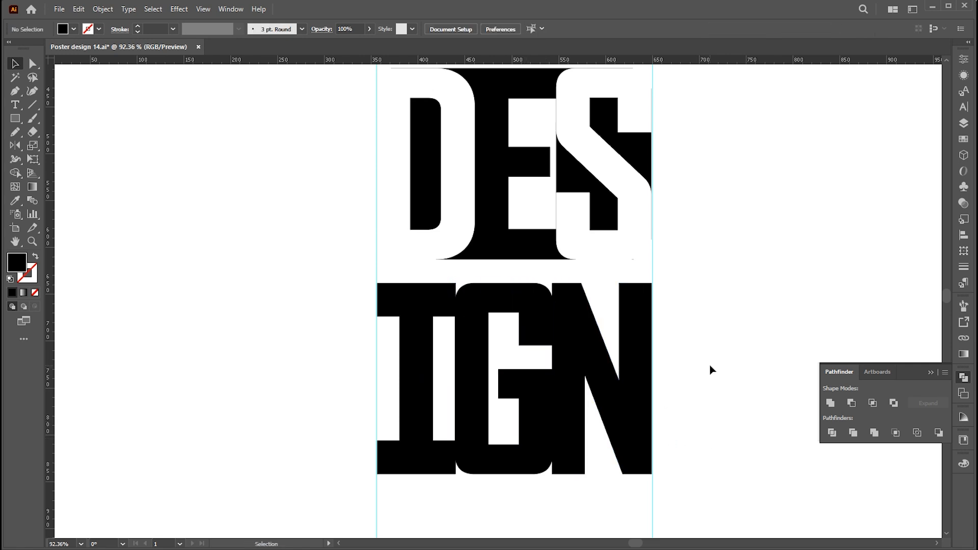
- Isolate the N and stretch its left edge across the G, close to the G's outer left side
{"action": "double_click", "coordinate": [573, 327]}
{"action": "key", "text": "a"}
{"action": "left_click", "coordinate": [573, 327]}
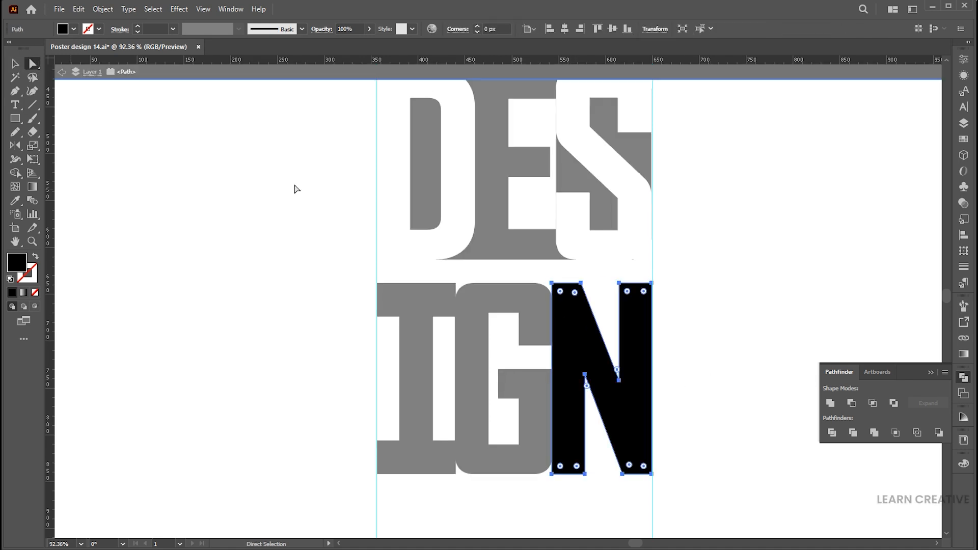
{"action": "left_click_drag", "start_coordinate": [532, 268], "coordinate": [465, 475]}
{"action": "double_click", "coordinate": [707, 339]}
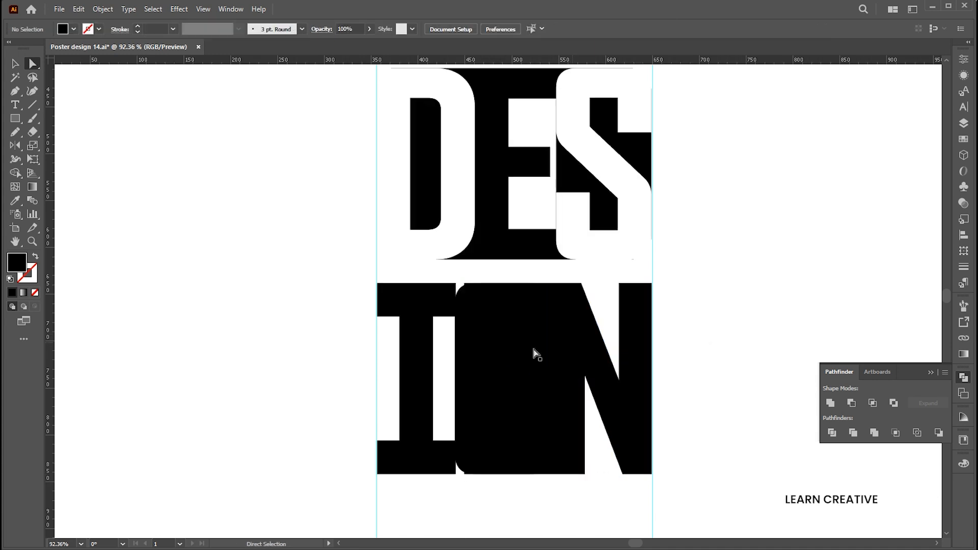
- Fill the G with white (FFFFFF) and bring it to the front, above the stretched N
{"action": "key", "text": "v"}
{"action": "left_click", "coordinate": [466, 315]}
{"action": "left_click", "coordinate": [456, 334]}
{"action": "double_click", "coordinate": [17, 262]}
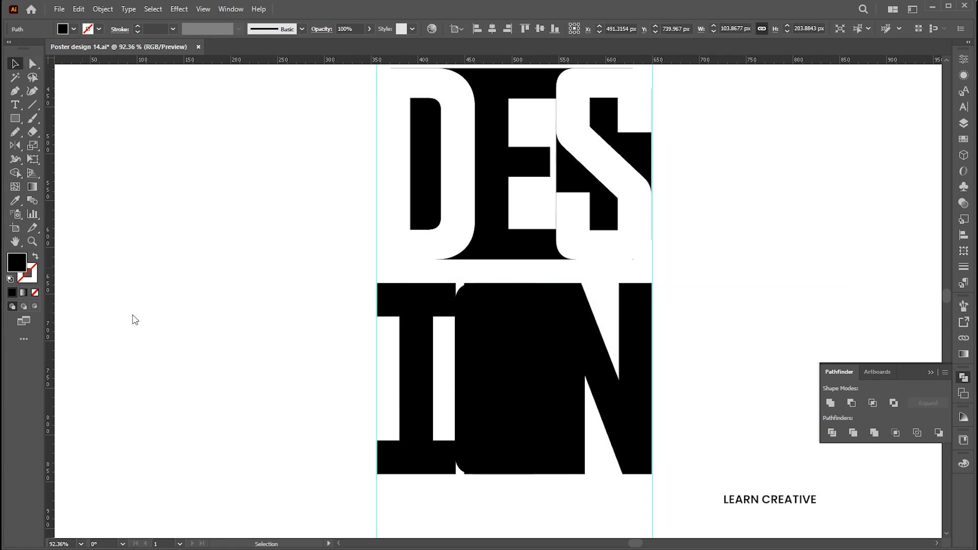
{"action": "type", "text": "ffffff"}
{"action": "left_click", "coordinate": [812, 105]}
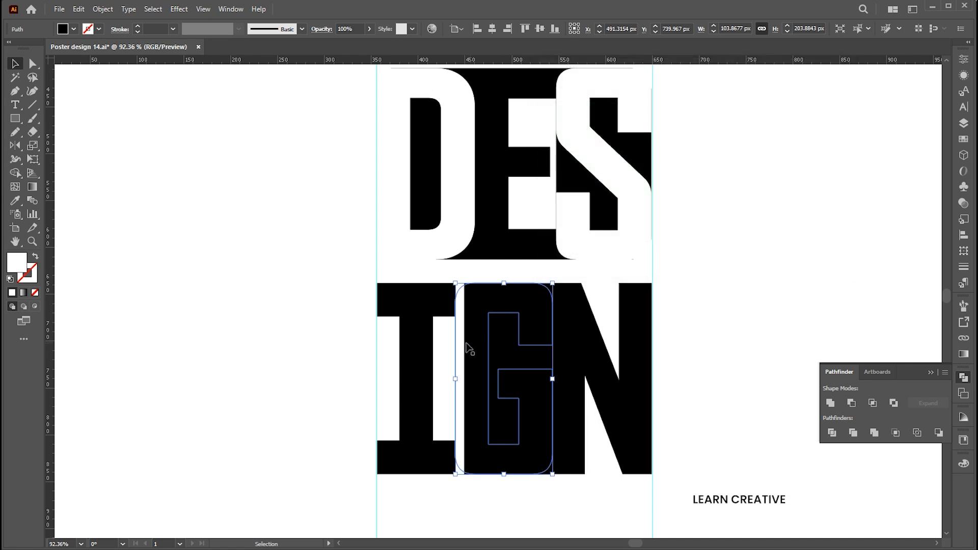
{"action": "right_click", "coordinate": [462, 343]}
{"action": "mouse_move", "coordinate": [499, 289]}
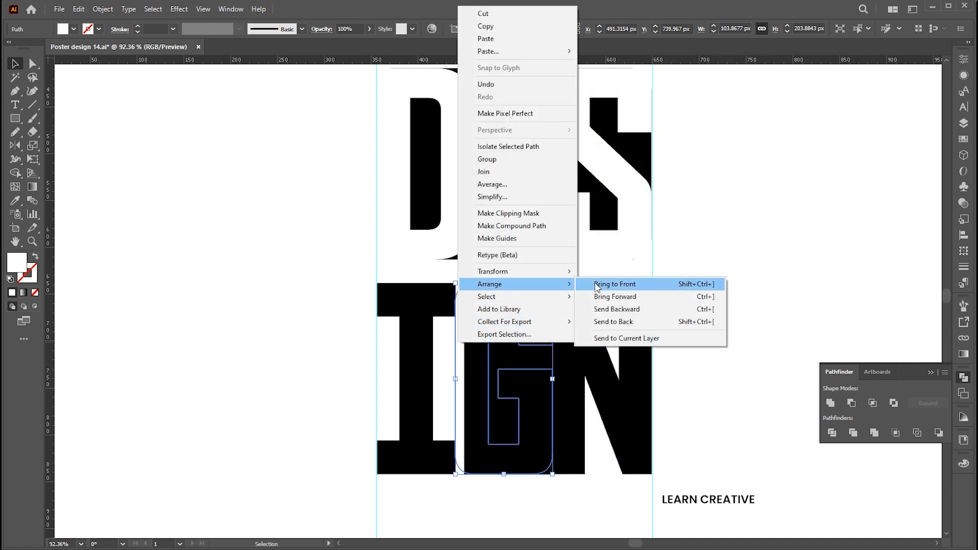
{"action": "left_click", "coordinate": [627, 280]}
{"action": "left_click", "coordinate": [755, 259]}
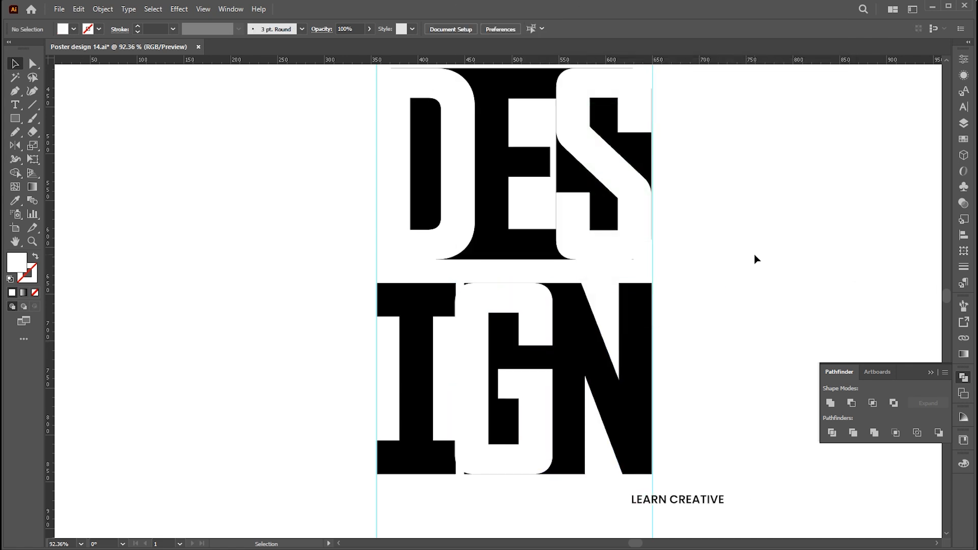
- Isolate the I and extend the right ends of its upper and lower serifs across the G
{"action": "double_click", "coordinate": [431, 312]}
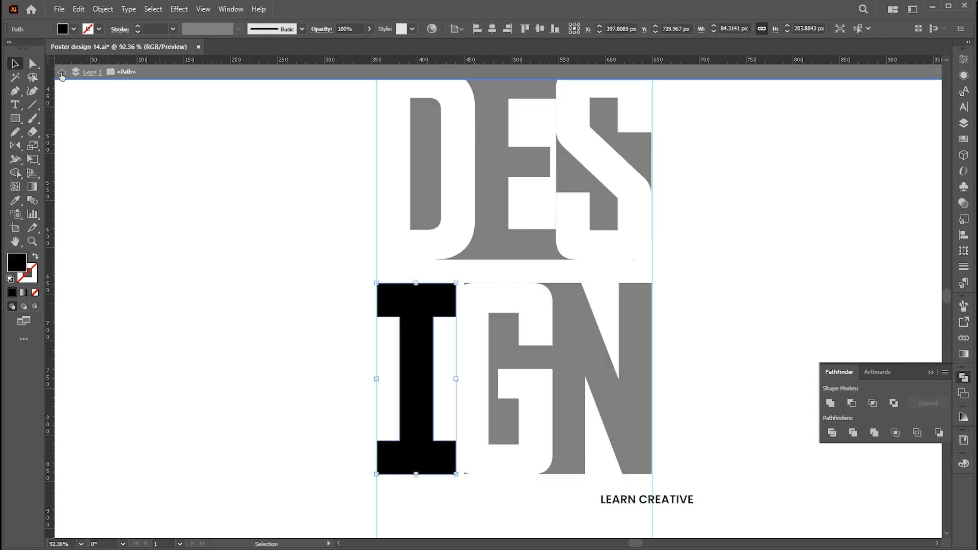
{"action": "left_click", "coordinate": [33, 65]}
{"action": "left_click", "coordinate": [456, 474]}
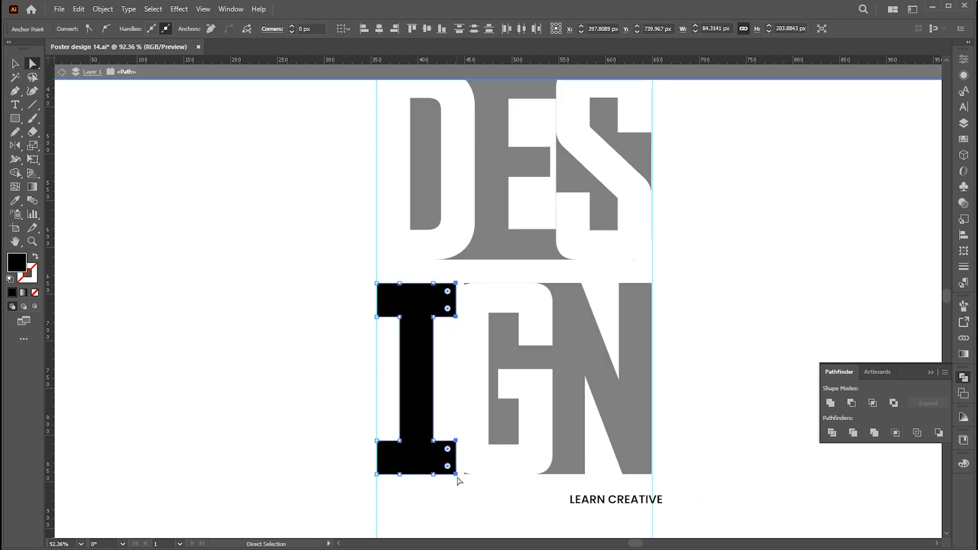
{"action": "left_click_drag", "start_coordinate": [456, 475], "coordinate": [514, 475]}
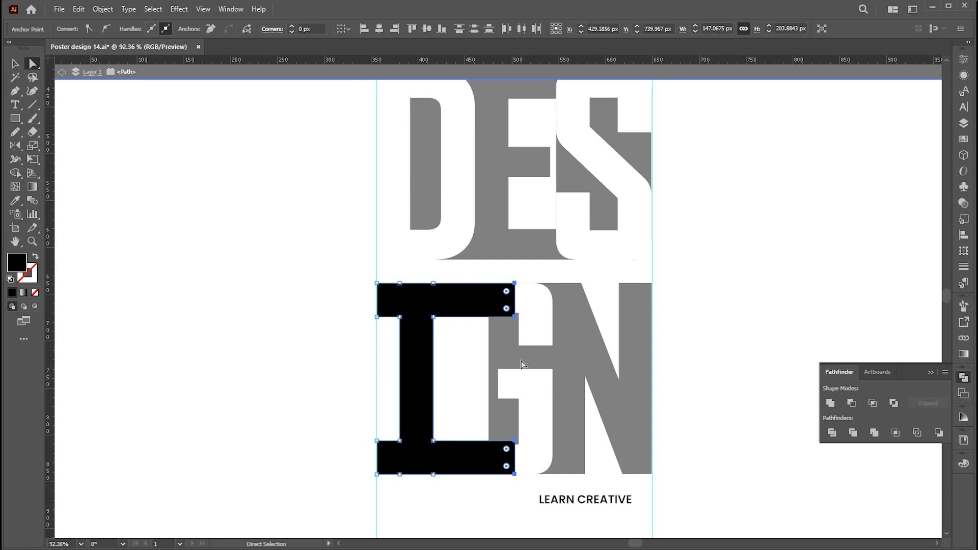
{"action": "left_click_drag", "start_coordinate": [515, 316], "coordinate": [524, 318]}
{"action": "left_click", "coordinate": [679, 275]}
{"action": "key", "text": "v"}
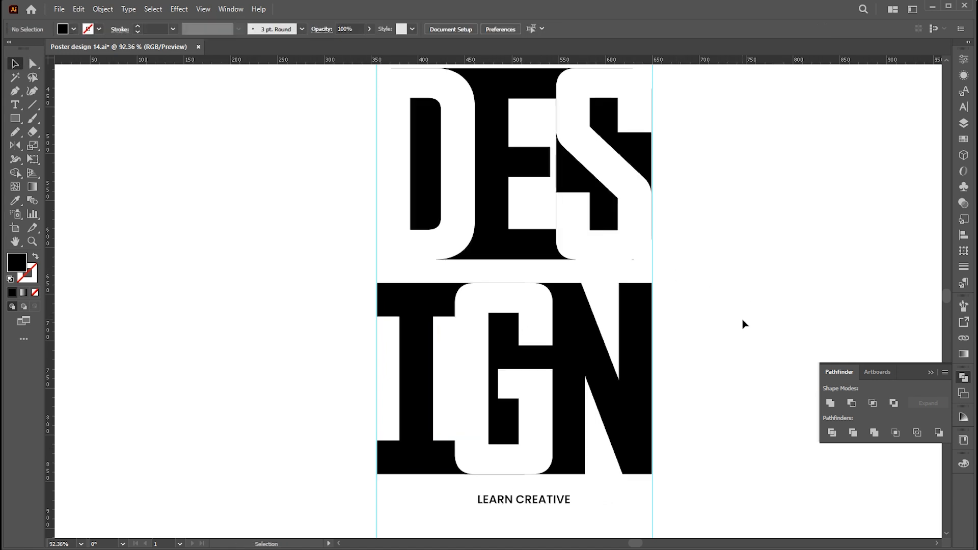
- Hide the rulers and delete both vertical guides around the lettering
{"action": "left_click", "coordinate": [930, 372]}
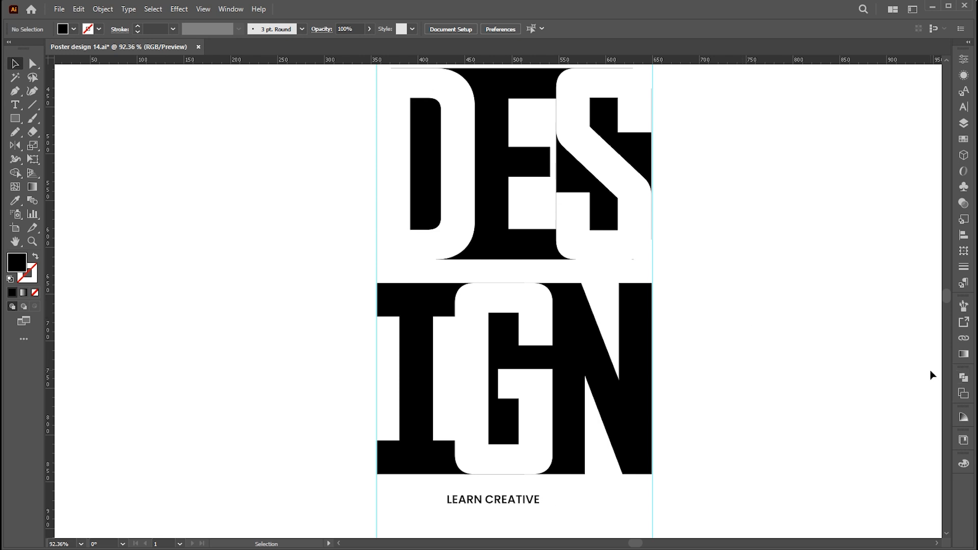
{"action": "key", "text": "z"}
{"action": "left_click_drag", "start_coordinate": [602, 288], "coordinate": [543, 293]}
{"action": "key", "text": "v"}
{"action": "key", "text": "ctrl+r"}
{"action": "left_click_drag", "start_coordinate": [704, 87], "coordinate": [428, 114]}
{"action": "key", "text": "Delete"}
- Move the IGN row straight up until it meets the bottom of the DES row
{"action": "left_click_drag", "start_coordinate": [527, 374], "coordinate": [406, 467]}
{"action": "left_click_drag", "start_coordinate": [608, 368], "coordinate": [605, 343]}
{"action": "left_click", "coordinate": [724, 312]}
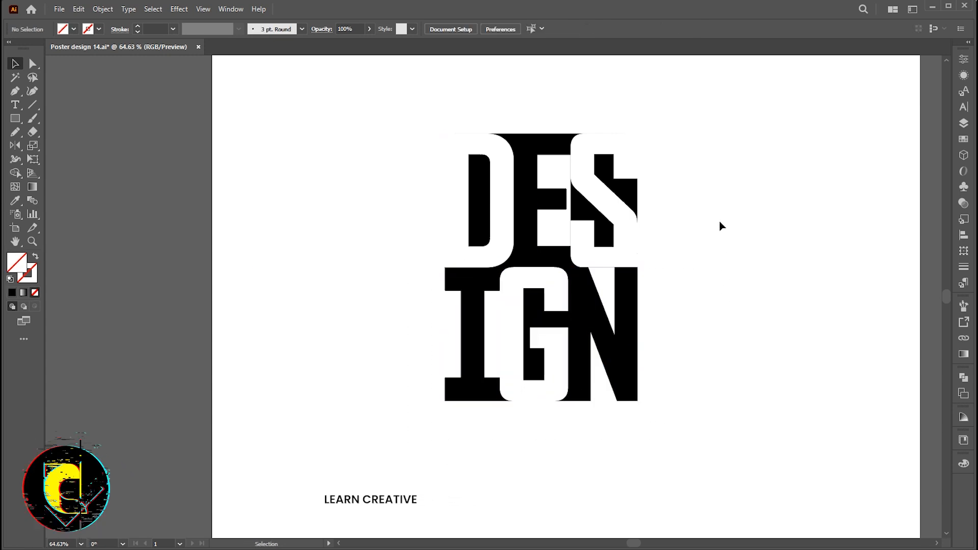
- Duplicate the complete DESIGN lettering horizontally onto the empty area left of the artboard
{"action": "left_click_drag", "start_coordinate": [712, 97], "coordinate": [402, 469]}
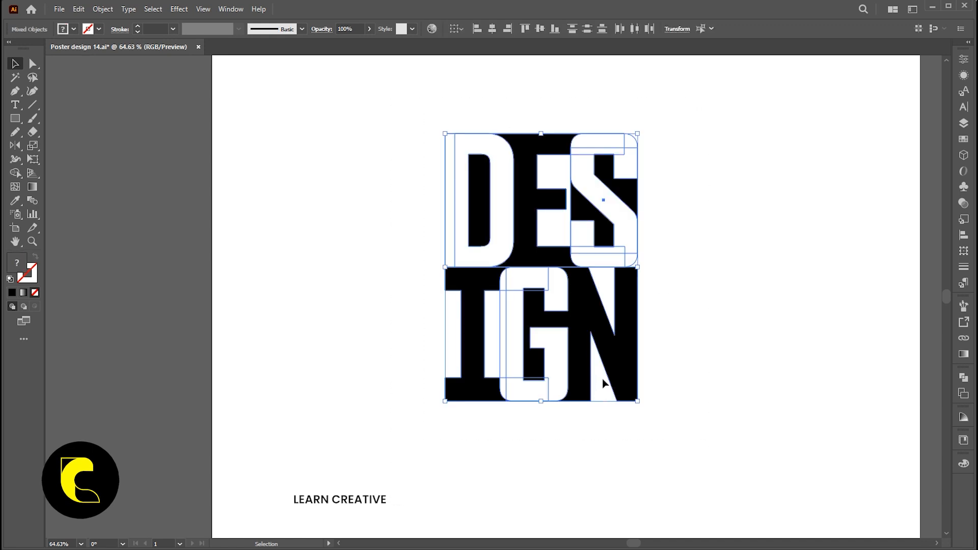
{"action": "scroll", "coordinate": [603, 378], "scroll_direction": "down", "scroll_amount": 3}
{"action": "left_click_drag", "start_coordinate": [622, 342], "coordinate": [175, 342]}
{"action": "scroll", "coordinate": [696, 306], "scroll_direction": "up", "scroll_amount": 1}
- Split the artboard's DESIGN lettering with the Pathfinder Divide operation and isolate the resulting group
{"action": "left_click_drag", "start_coordinate": [691, 142], "coordinate": [449, 463]}
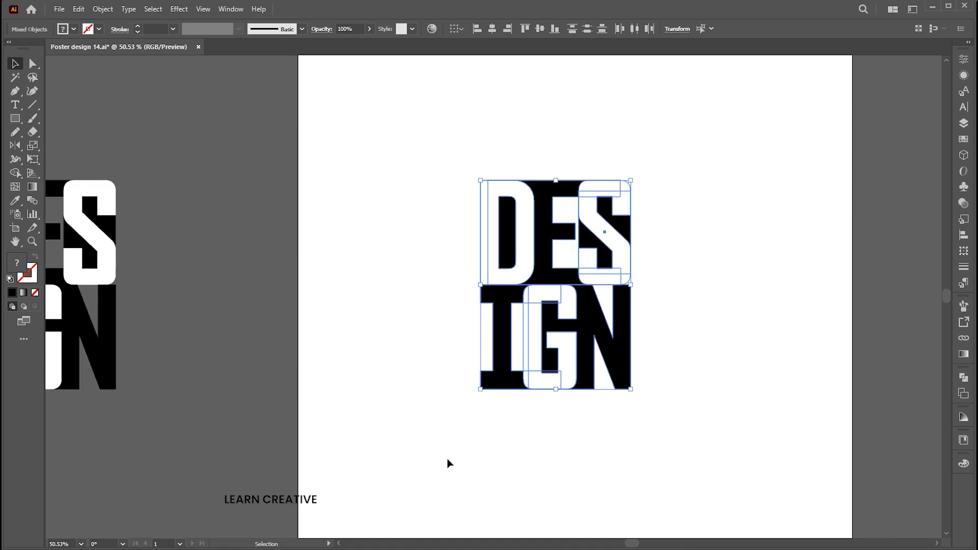
{"action": "left_click", "coordinate": [963, 377]}
{"action": "left_click", "coordinate": [833, 433]}
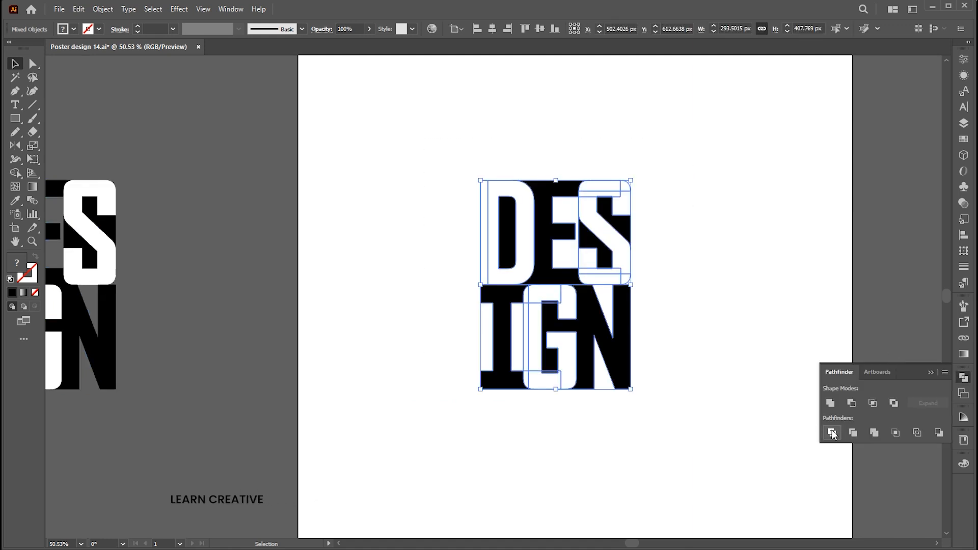
{"action": "double_click", "coordinate": [571, 246]}
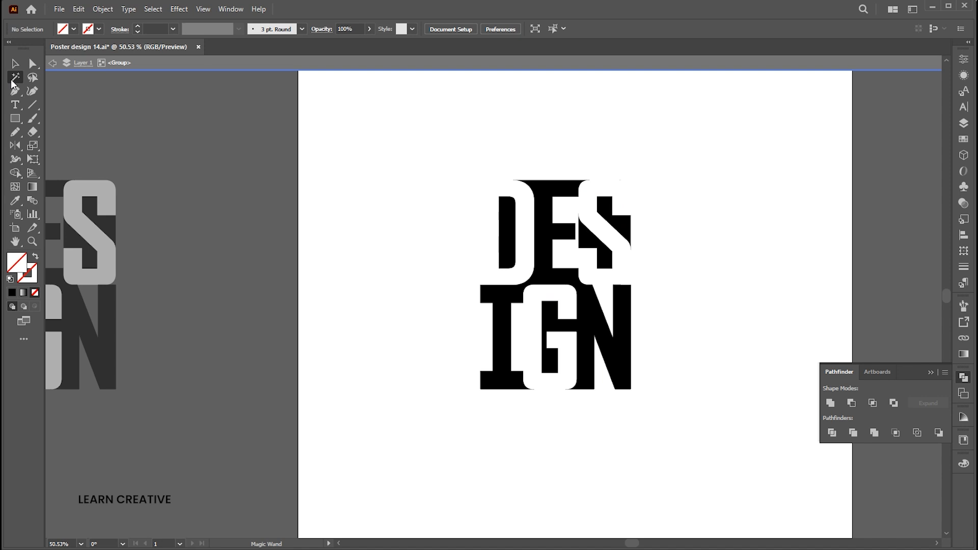
- Cut all the black pieces out of the isolated group with a Magic Wand selection and delete the remaining shapes
{"action": "left_click", "coordinate": [545, 185]}
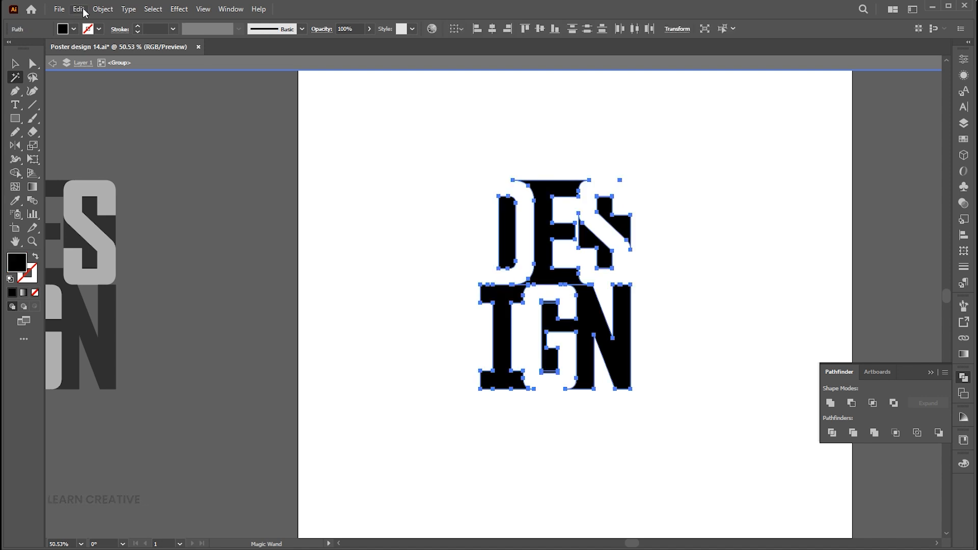
{"action": "left_click", "coordinate": [79, 9]}
{"action": "left_click", "coordinate": [101, 54]}
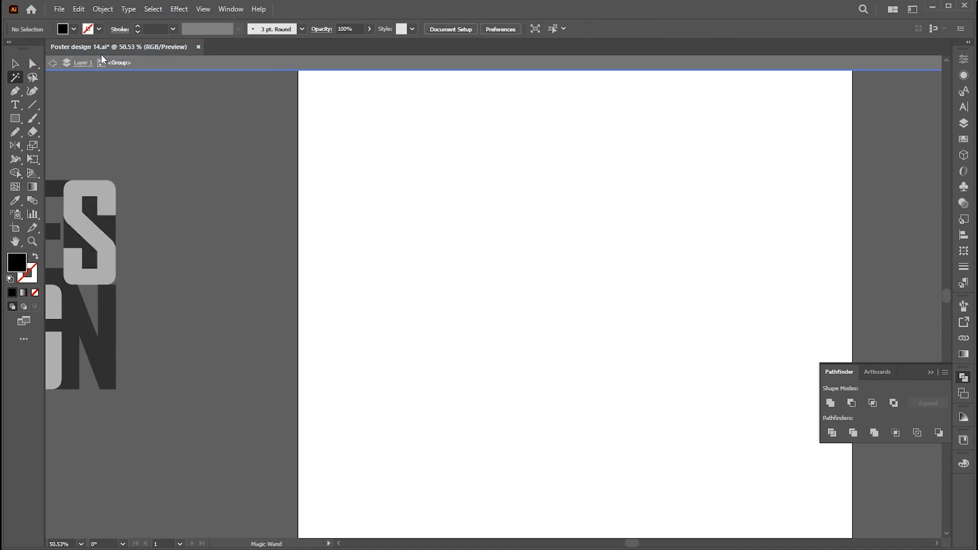
{"action": "key", "text": "v"}
{"action": "left_click_drag", "start_coordinate": [749, 113], "coordinate": [355, 469]}
{"action": "key", "text": "Delete"}
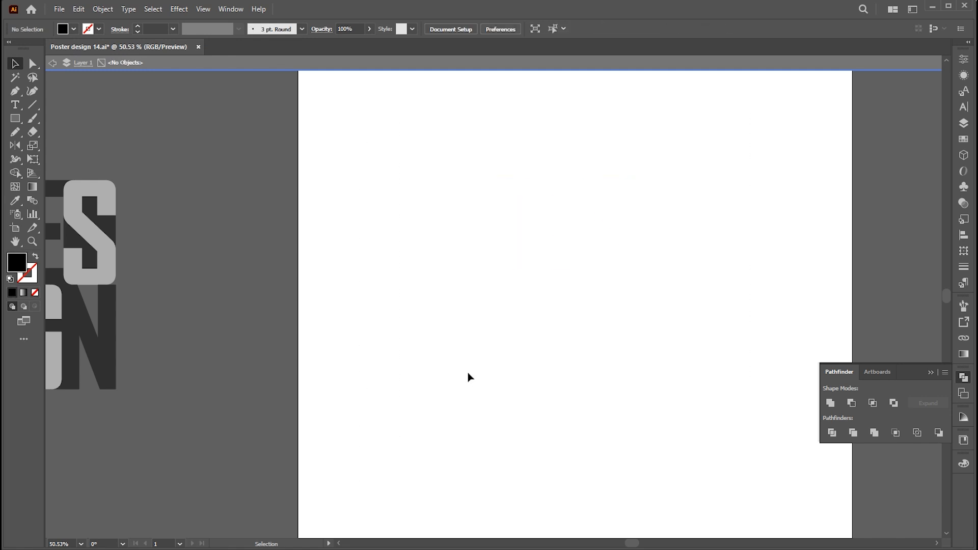
- Exit the group, paste the black pieces in front, and merge them with the Pathfinder Unite operation
{"action": "key", "text": "Escape"}
{"action": "left_click", "coordinate": [79, 9]}
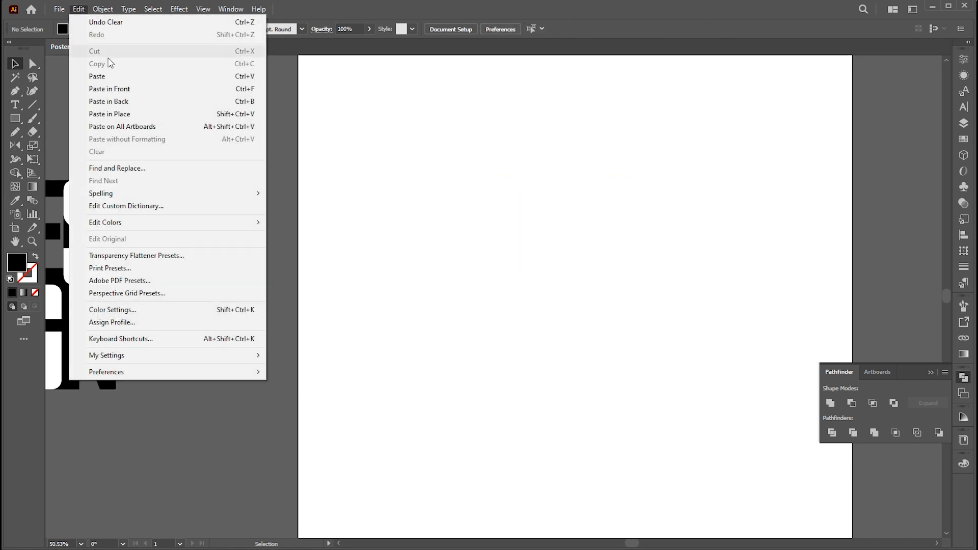
{"action": "left_click", "coordinate": [111, 88]}
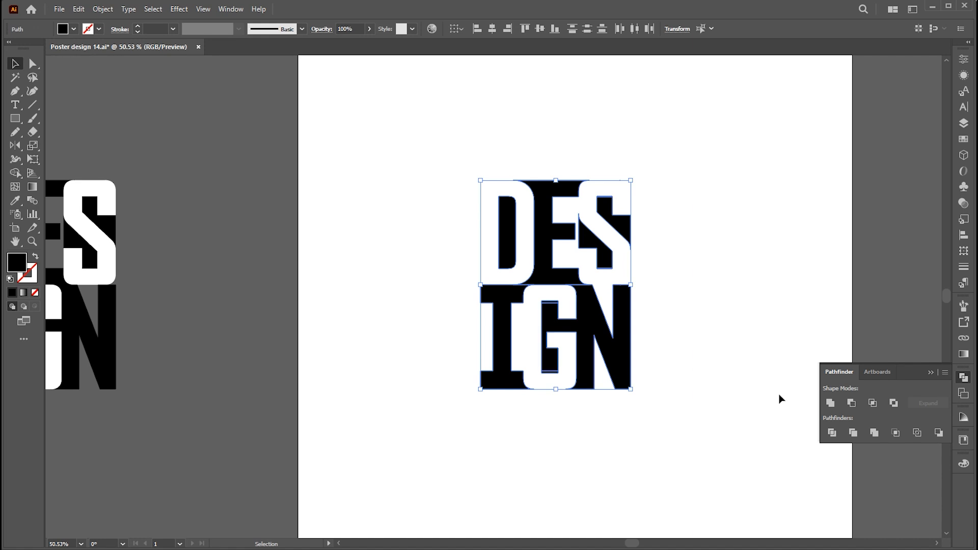
{"action": "left_click", "coordinate": [831, 404]}
{"action": "left_click", "coordinate": [931, 372]}
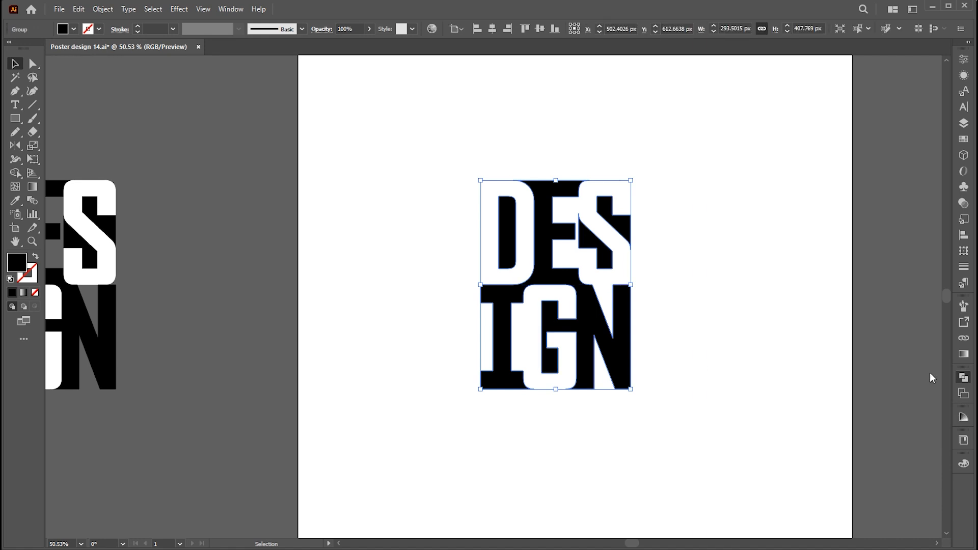
- Centre the united DESIGN lettering horizontally and vertically on the artboard
{"action": "left_click", "coordinate": [493, 28]}
{"action": "left_click", "coordinate": [540, 29]}
{"action": "key", "text": "z"}
{"action": "left_click_drag", "start_coordinate": [607, 135], "coordinate": [566, 138]}
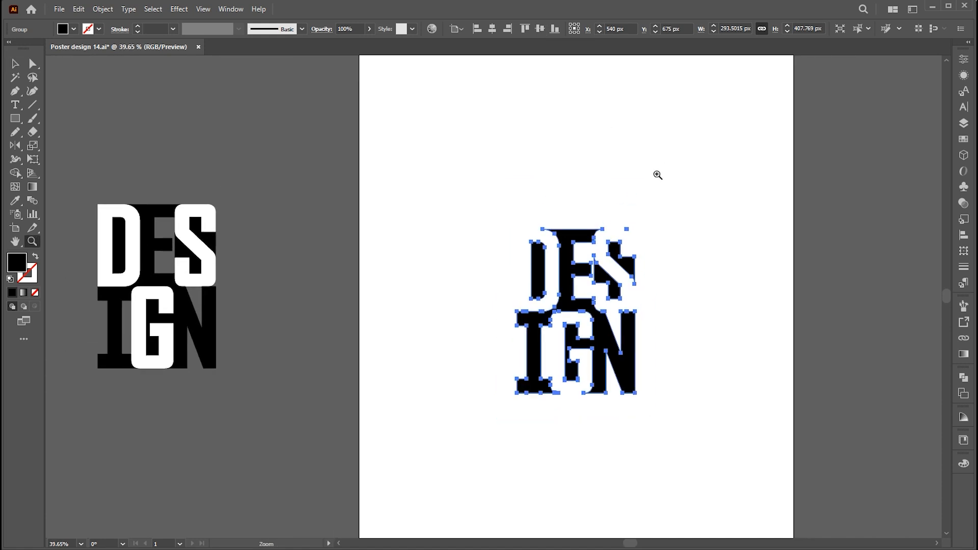
- Move the spare copy of the DESIGN lettering farther left, well away from the artboard
{"action": "left_click_drag", "start_coordinate": [665, 187], "coordinate": [501, 168]}
{"action": "key", "text": "v"}
{"action": "left_click", "coordinate": [375, 283]}
{"action": "left_click_drag", "start_coordinate": [398, 265], "coordinate": [252, 265]}
{"action": "key", "text": "z"}
{"action": "left_click_drag", "start_coordinate": [728, 239], "coordinate": [773, 243]}
{"action": "left_click_drag", "start_coordinate": [589, 269], "coordinate": [561, 317]}
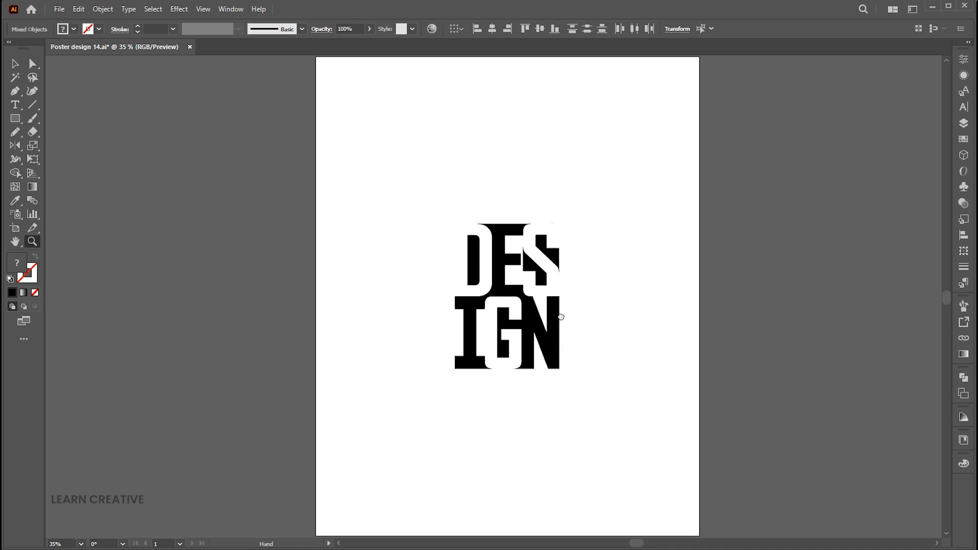
- Enlarge the DESIGN lettering proportionally about its centre and fit the artboard in the window
{"action": "key", "text": "v"}
{"action": "left_click", "coordinate": [561, 317]}
{"action": "left_click_drag", "start_coordinate": [561, 369], "coordinate": [592, 418]}
{"action": "left_click", "coordinate": [620, 315]}
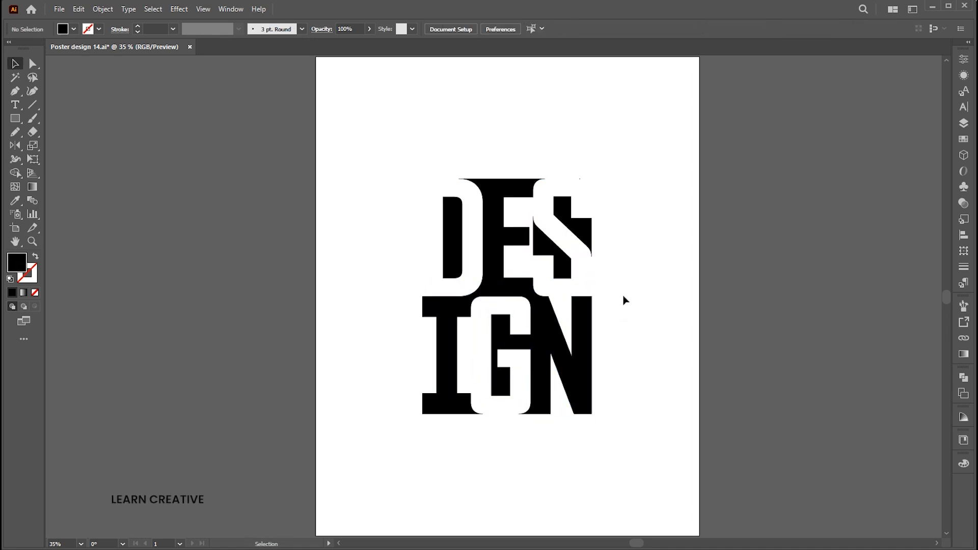
{"action": "key", "text": "ctrl+0"}
- Add the text POSTER above the DESIGN lettering and convert it to uppercase
{"action": "key", "text": "t"}
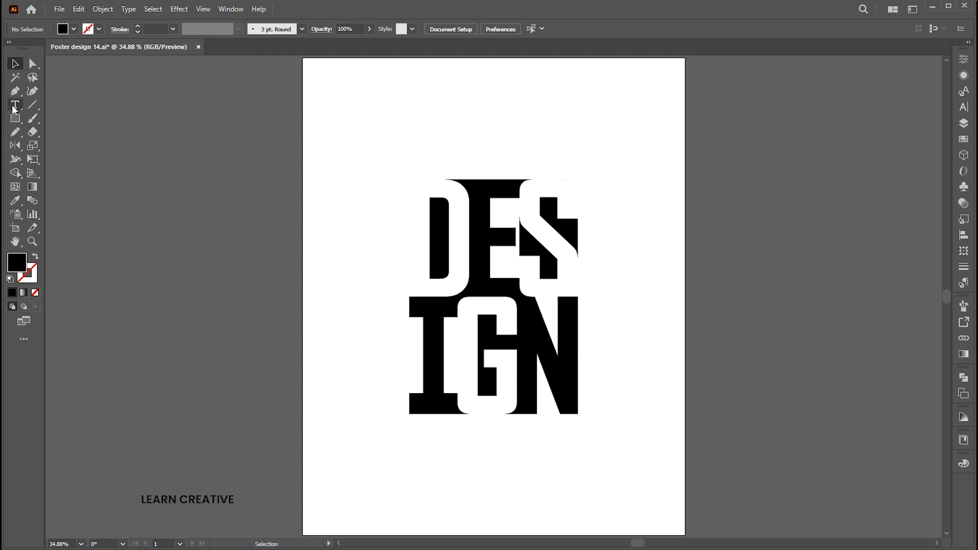
{"action": "left_click", "coordinate": [562, 148]}
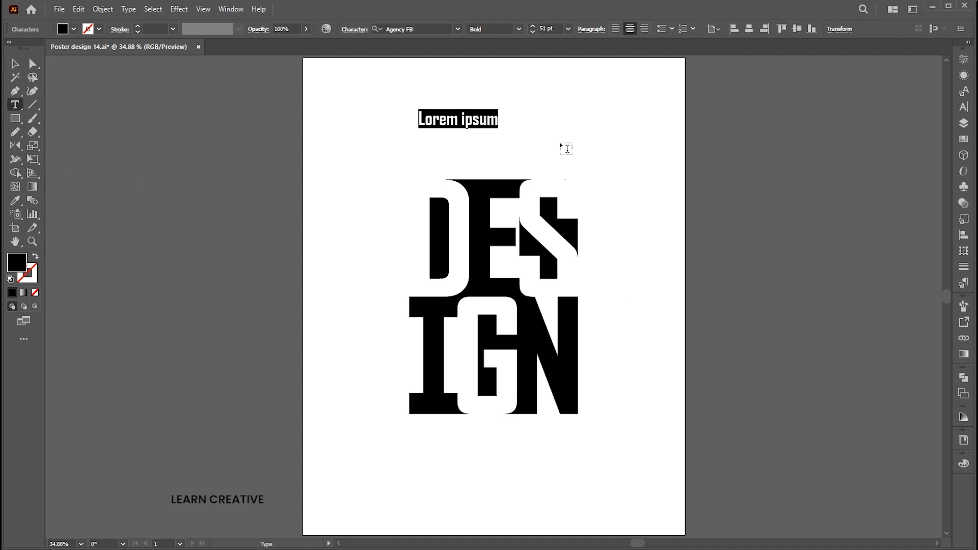
{"action": "type", "text": "poster"}
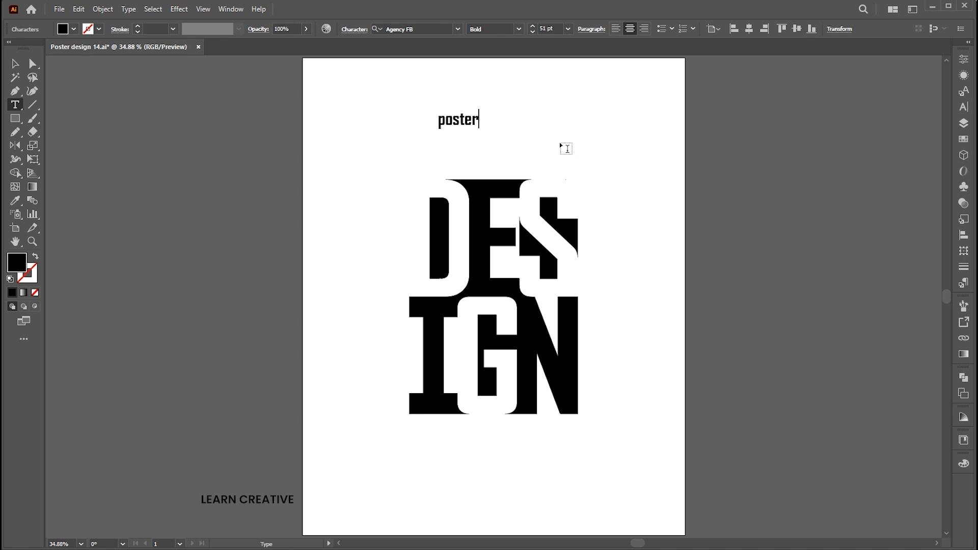
{"action": "key", "text": "Escape"}
{"action": "left_click", "coordinate": [128, 9]}
{"action": "mouse_move", "coordinate": [207, 184]}
{"action": "left_click", "coordinate": [356, 184]}
- Set the POSTER heading's font to Poppins Bold
{"action": "left_click", "coordinate": [418, 28]}
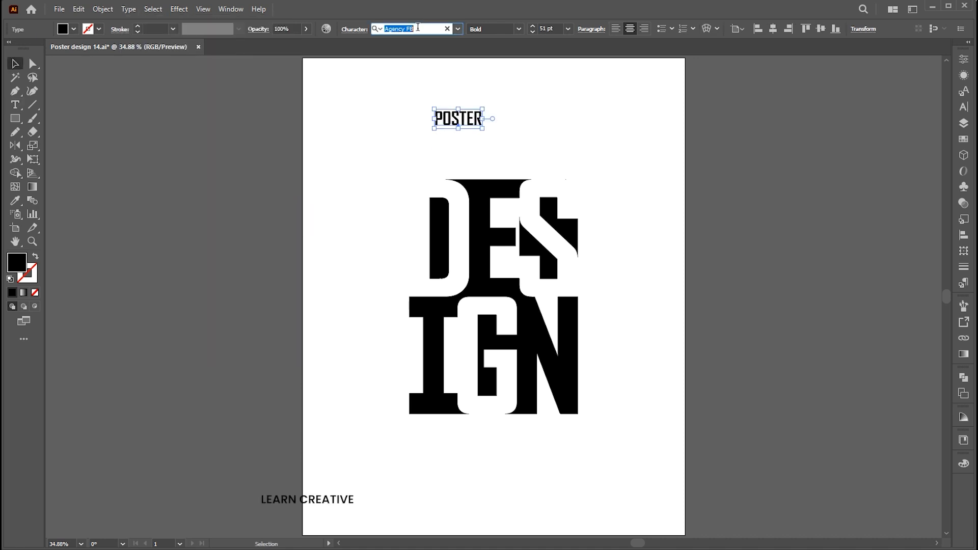
{"action": "type", "text": "popp"}
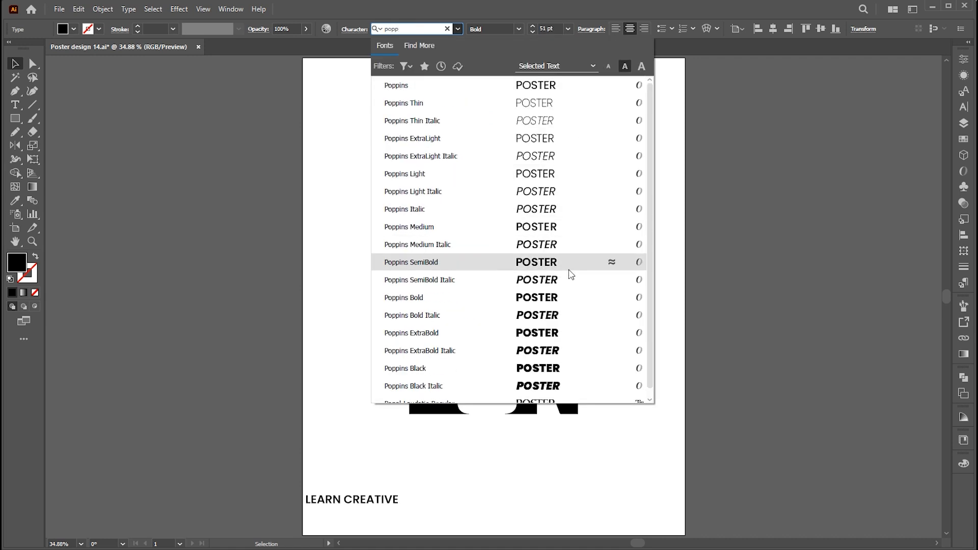
{"action": "left_click", "coordinate": [566, 296]}
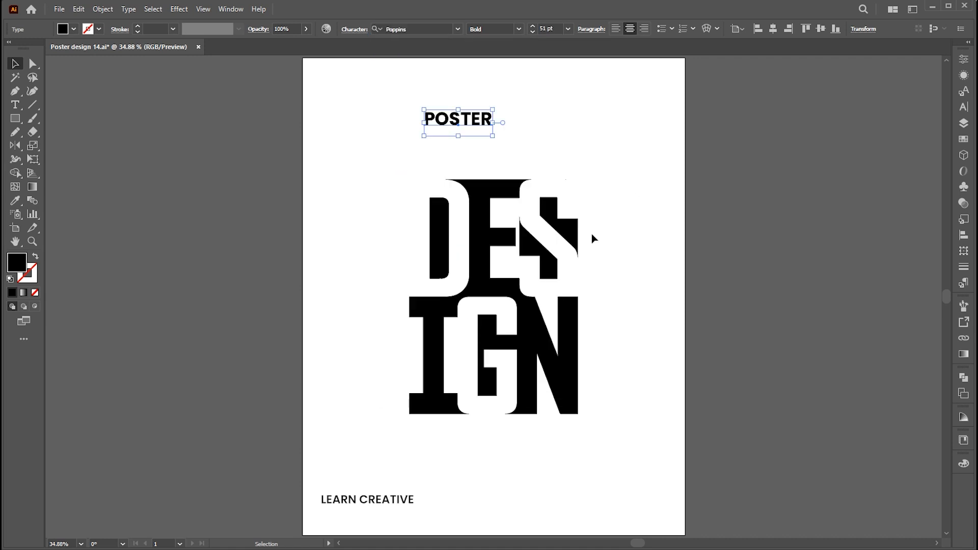
- Centre the POSTER heading horizontally on the artboard and place it at about 46 pt just above the lettering
{"action": "left_click", "coordinate": [768, 29]}
{"action": "left_click_drag", "start_coordinate": [530, 123], "coordinate": [525, 178]}
{"action": "left_click", "coordinate": [597, 165]}
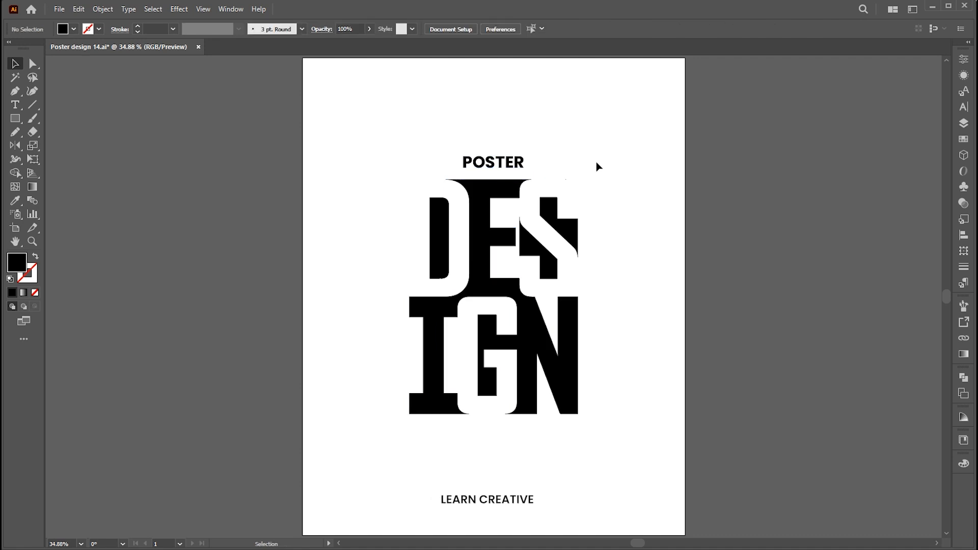
- Duplicate the POSTER heading straight down below the lettering and replace its text with "learn creative"
{"action": "left_click_drag", "start_coordinate": [508, 169], "coordinate": [508, 450]}
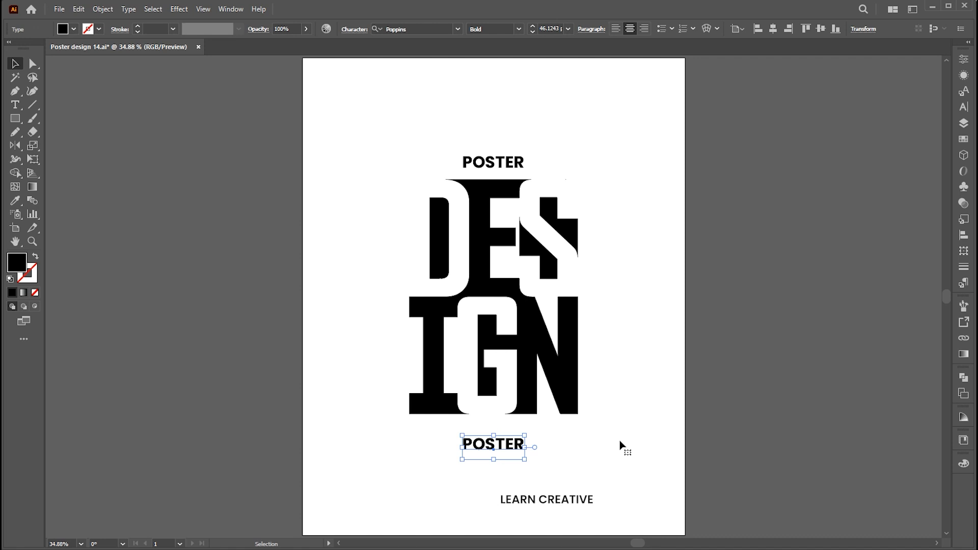
{"action": "key", "text": "Return"}
{"action": "type", "text": "l"}
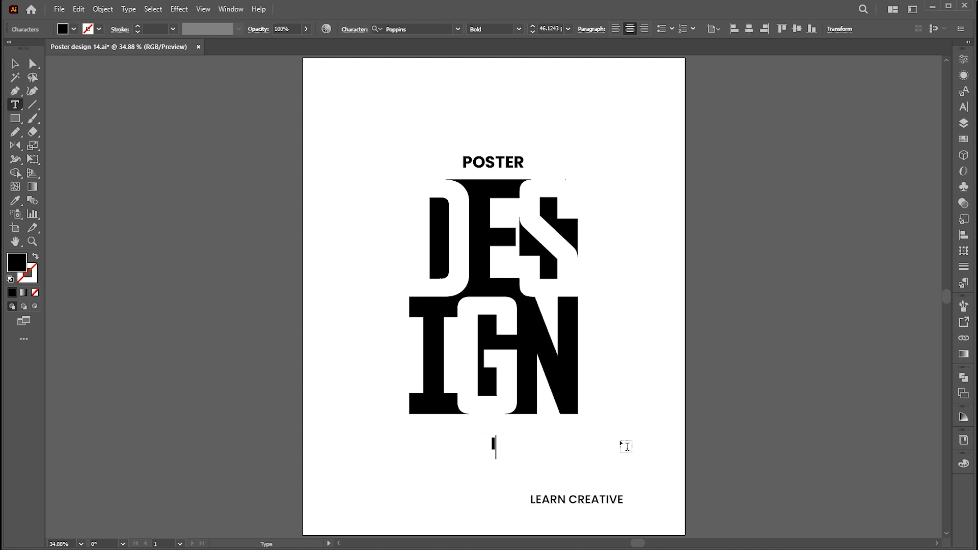
{"action": "type", "text": "earn creative"}
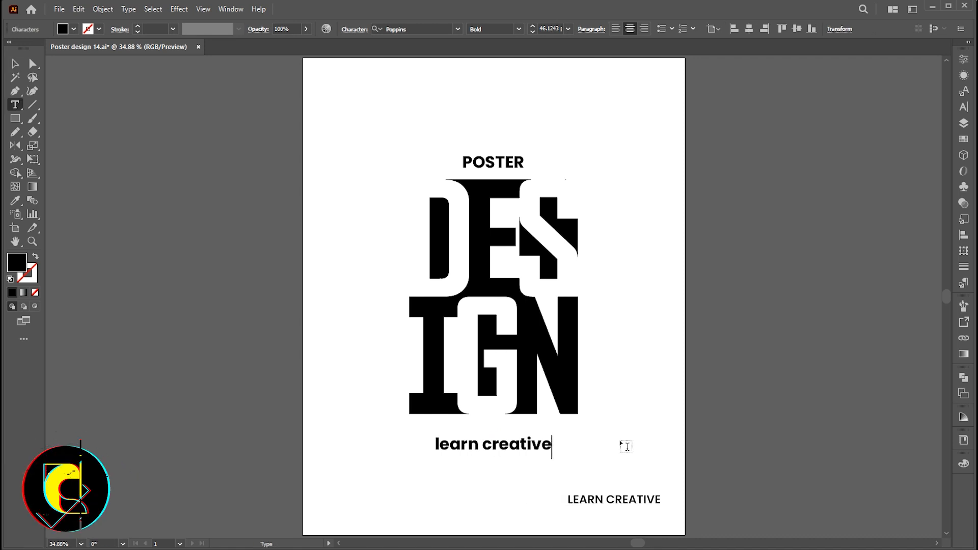
- Convert the learn creative line to uppercase and scale it down slightly about its centre
{"action": "key", "text": "Escape"}
{"action": "key", "text": "alt+t"}
{"action": "key", "text": "c"}
{"action": "key", "text": "u"}
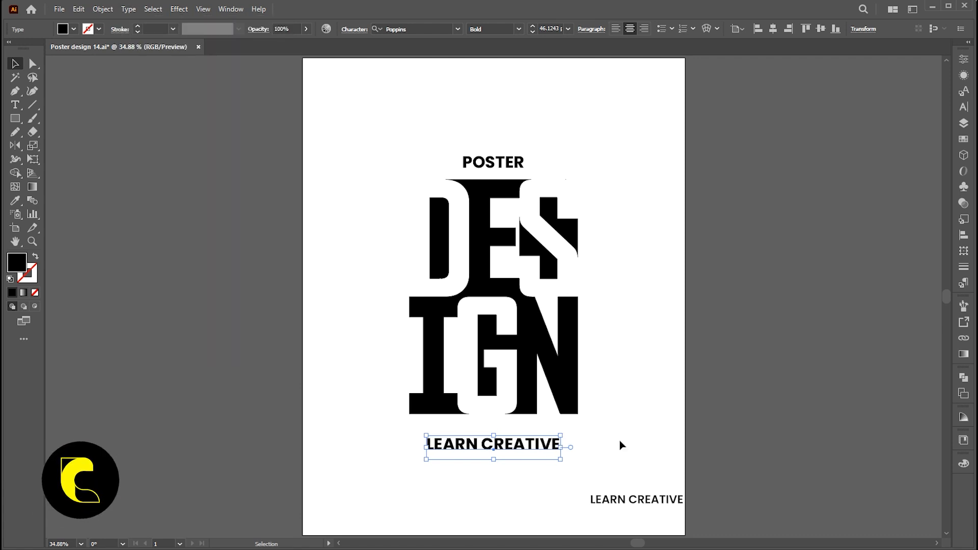
{"action": "left_click_drag", "start_coordinate": [565, 433], "coordinate": [550, 439]}
{"action": "left_click", "coordinate": [640, 406]}
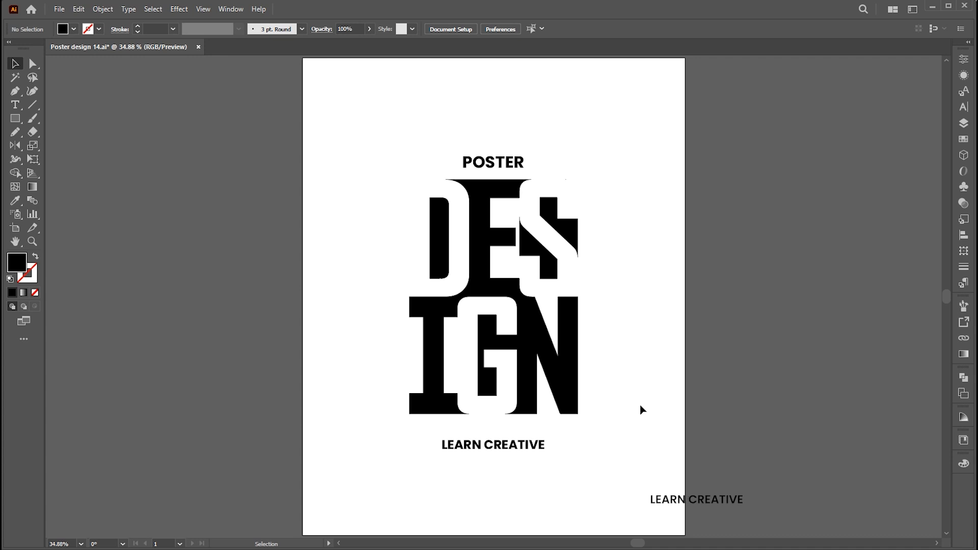
- Widen the DESIGN lettering slightly on both sides, keeping its height
{"action": "left_click", "coordinate": [573, 368]}
{"action": "left_click_drag", "start_coordinate": [578, 297], "coordinate": [583, 297]}
{"action": "left_click", "coordinate": [692, 285]}
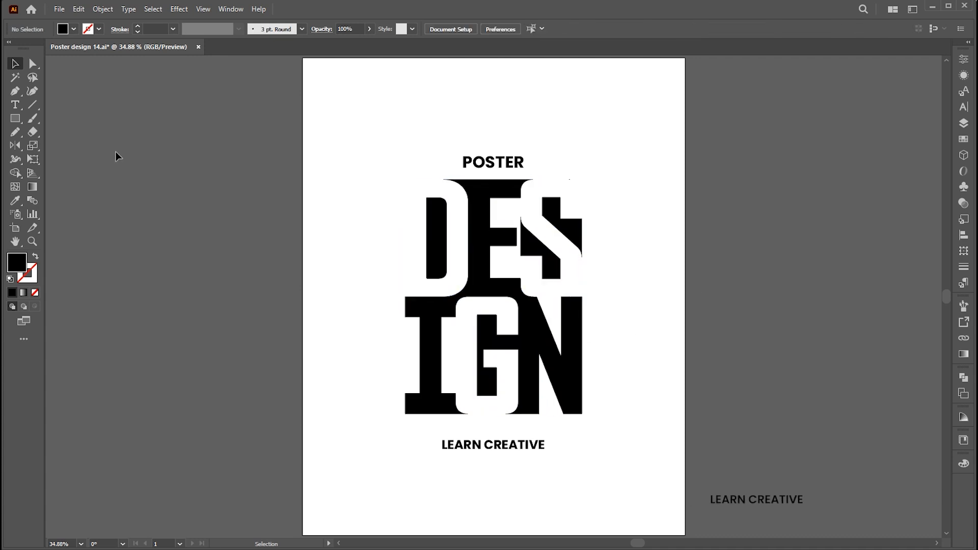
- Create a wide placeholder text area beneath LEARN CREATIVE in Poppins ExtraLight at 22 pt
{"action": "left_click", "coordinate": [21, 108]}
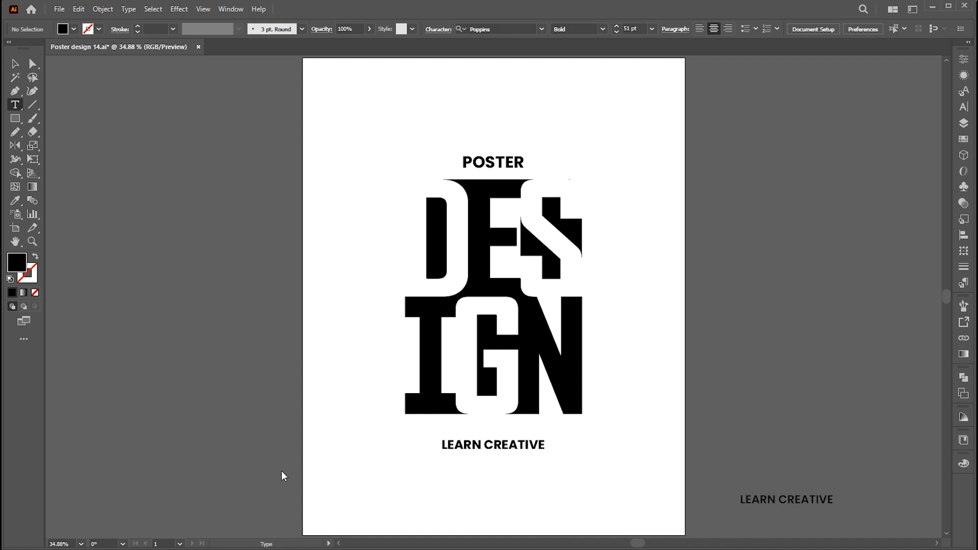
{"action": "left_click_drag", "start_coordinate": [270, 457], "coordinate": [814, 525]}
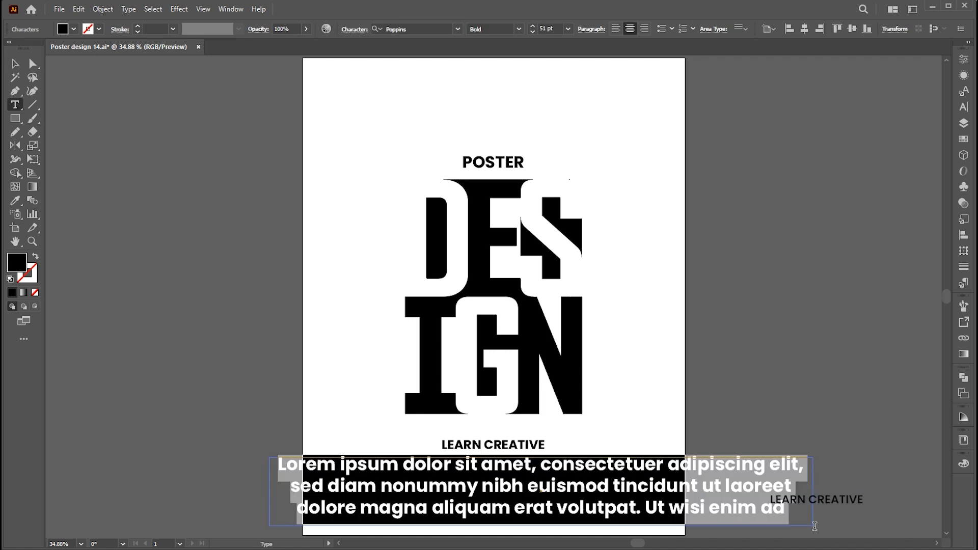
{"action": "left_click", "coordinate": [520, 28]}
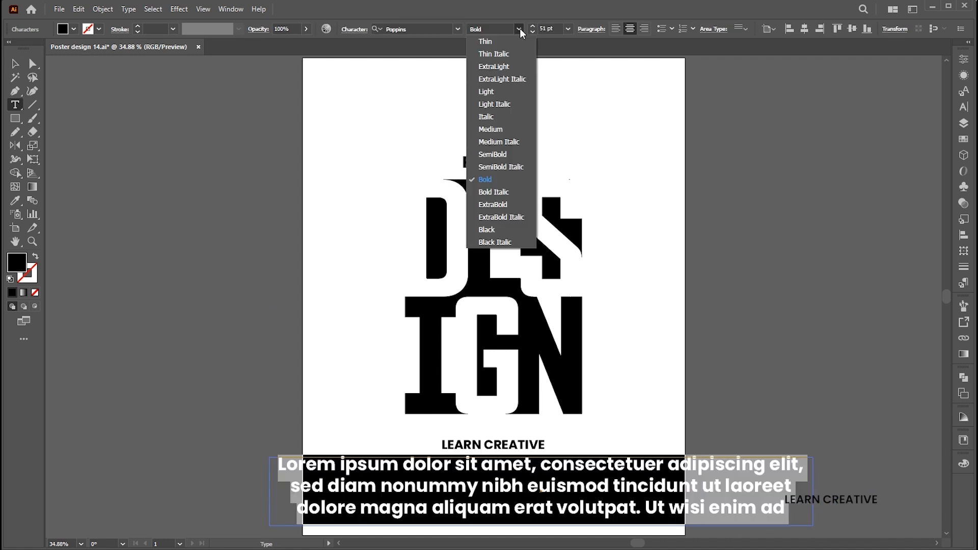
{"action": "left_click", "coordinate": [508, 65]}
{"action": "scroll", "coordinate": [545, 28], "scroll_direction": "down", "scroll_amount": 20}
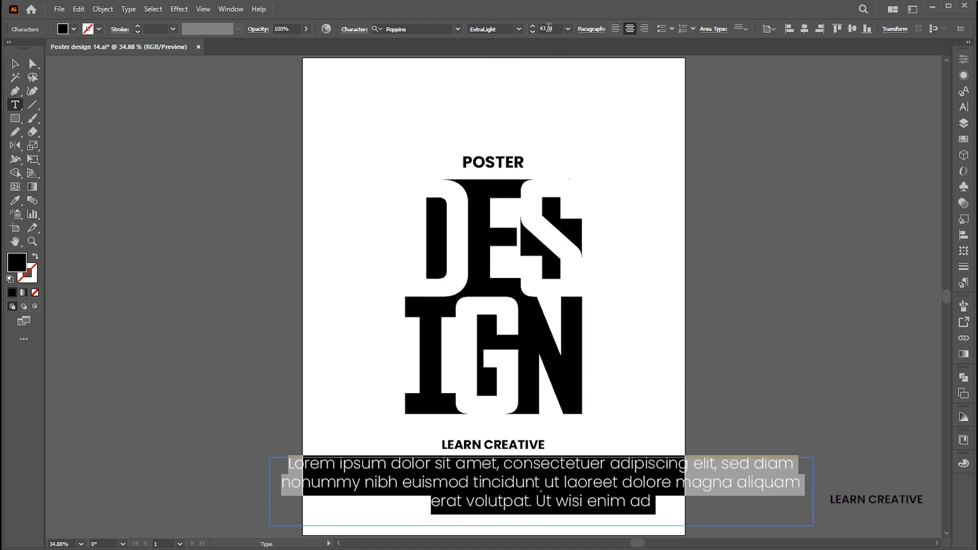
{"action": "scroll", "coordinate": [549, 28], "scroll_direction": "down", "scroll_amount": 5}
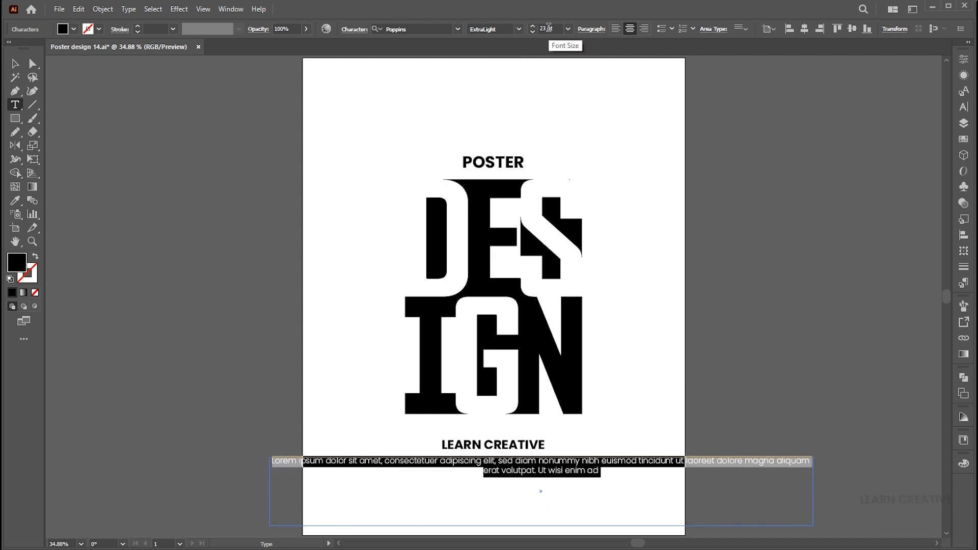
- Lengthen the placeholder paragraph by pasting its text twice more at the end, and set its size to 15 pt
{"action": "left_click_drag", "start_coordinate": [616, 474], "coordinate": [380, 473]}
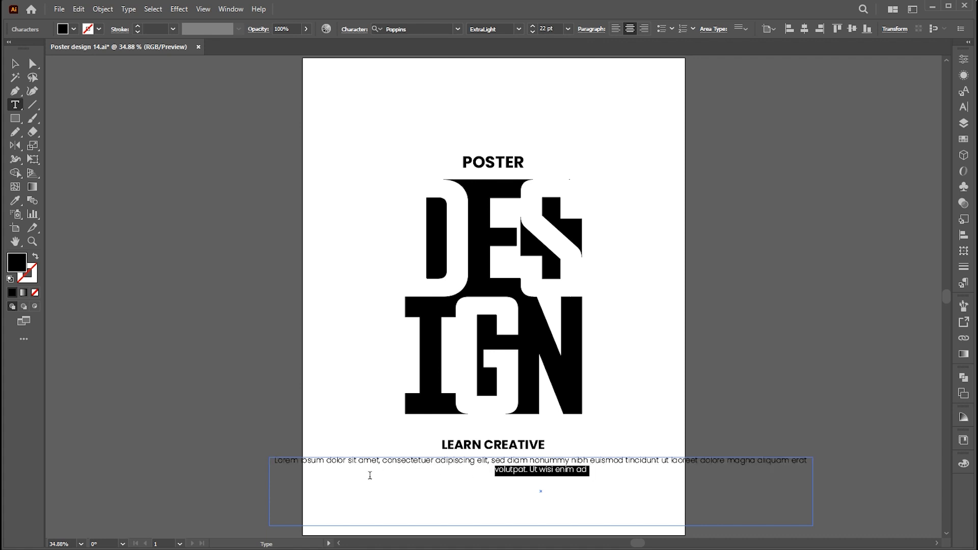
{"action": "key", "text": "ctrl+a"}
{"action": "key", "text": "ctrl+c"}
{"action": "left_click", "coordinate": [590, 470]}
{"action": "key", "text": "ctrl+v"}
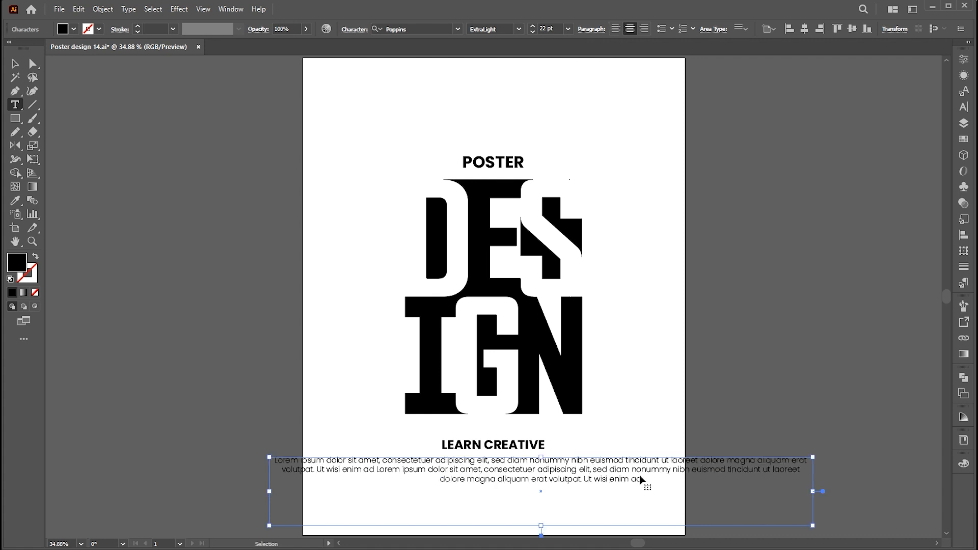
{"action": "key", "text": "ctrl+v"}
{"action": "key", "text": "Escape"}
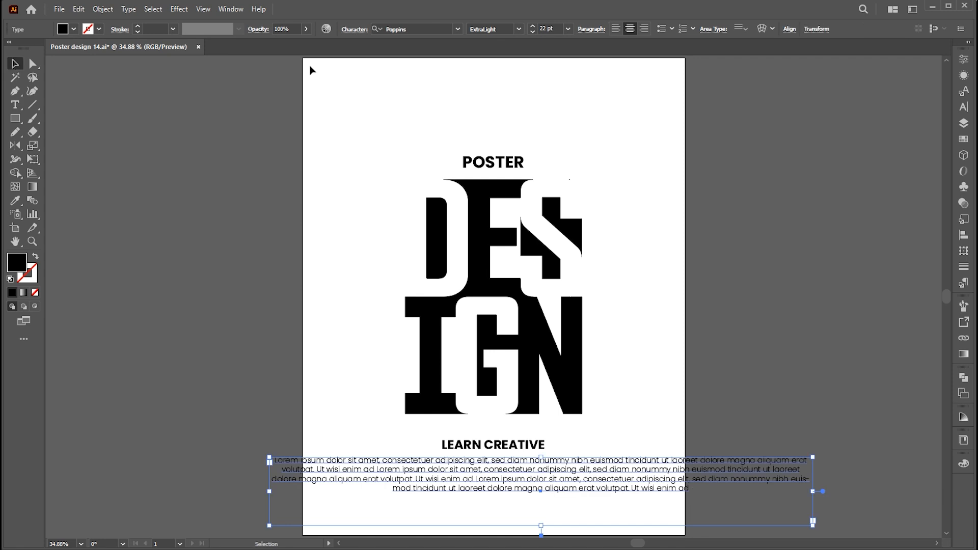
{"action": "scroll", "coordinate": [546, 29], "scroll_direction": "down", "scroll_amount": 5}
{"action": "scroll", "coordinate": [546, 29], "scroll_direction": "down", "scroll_amount": 2}
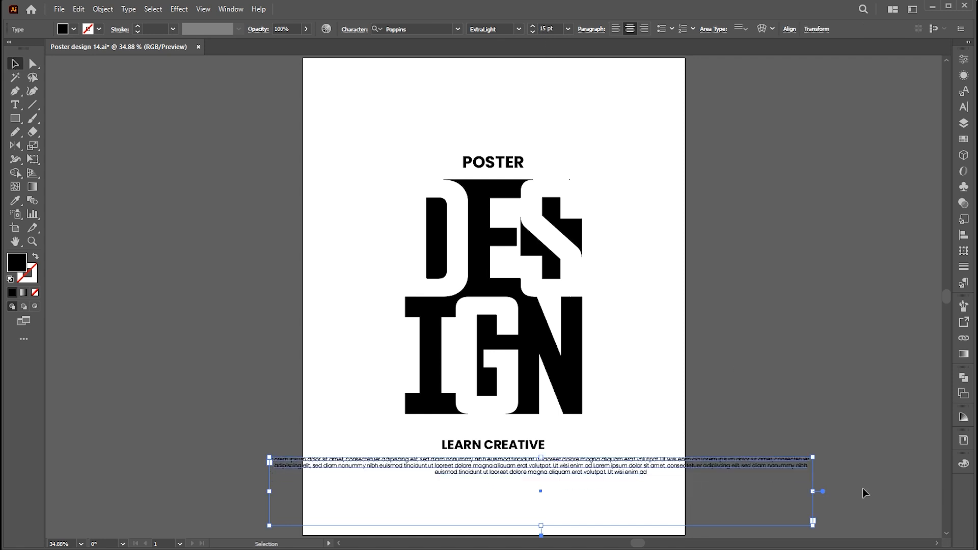
- Narrow the paragraph frame from both sides to the artboard's width and centre it horizontally on the artboard
{"action": "left_click_drag", "start_coordinate": [819, 492], "coordinate": [732, 491]}
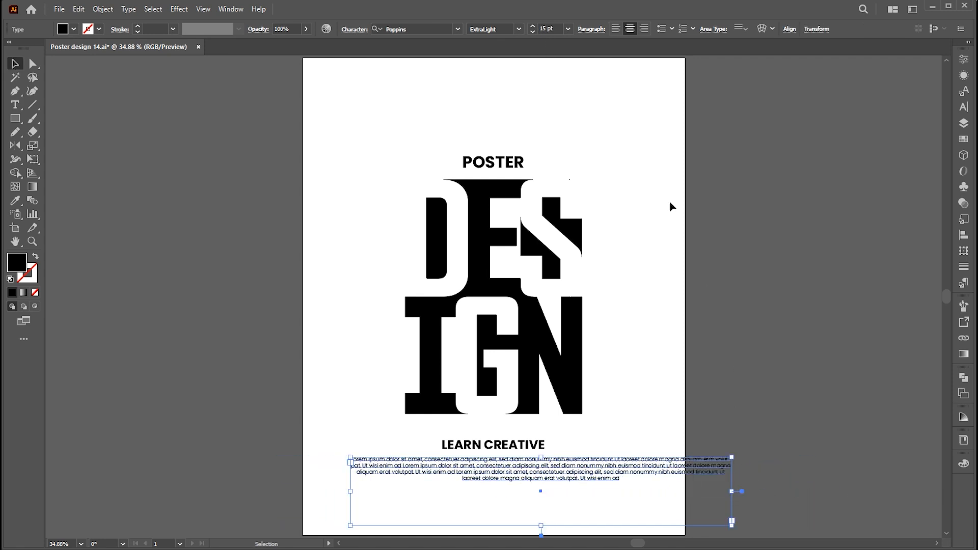
{"action": "left_click", "coordinate": [789, 30]}
{"action": "left_click", "coordinate": [686, 64]}
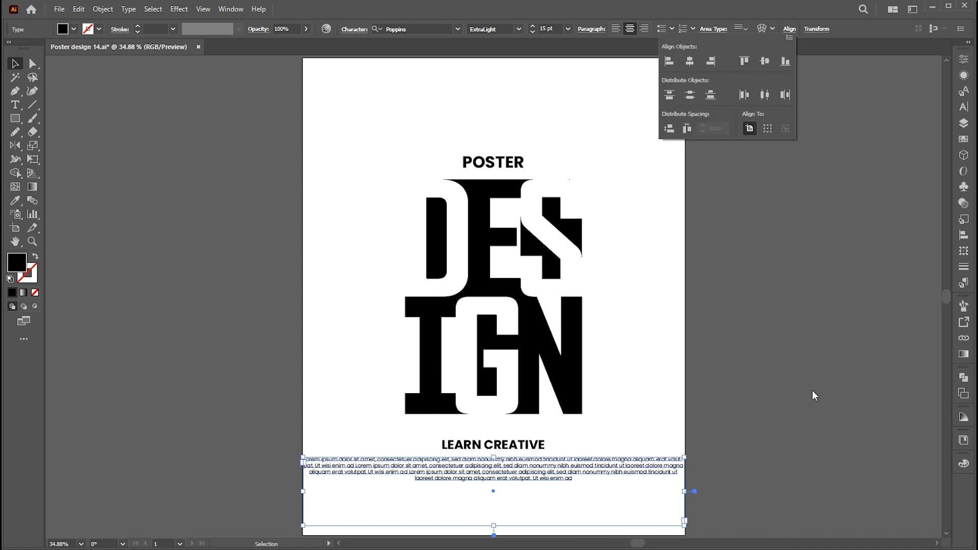
- Inset the paragraph frame slightly from both artboard edges and set its text to 13 pt
{"action": "left_click_drag", "start_coordinate": [685, 492], "coordinate": [666, 492]}
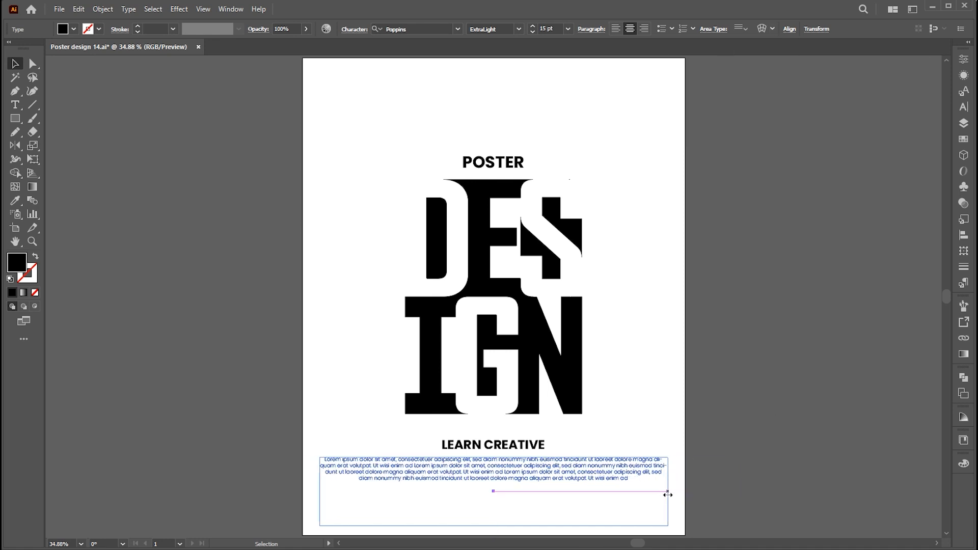
{"action": "scroll", "coordinate": [558, 28], "scroll_direction": "down", "scroll_amount": 2}
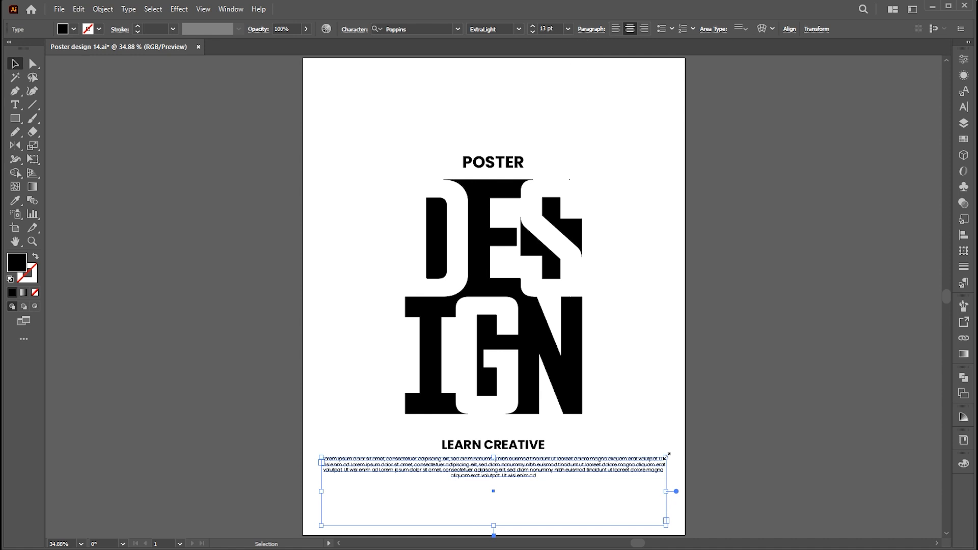
- Narrow the paragraph frame slightly more, loosen its line spacing a little, and shorten the frame to just below the text
{"action": "left_click_drag", "start_coordinate": [666, 492], "coordinate": [661, 492]}
{"action": "left_click", "coordinate": [699, 423]}
{"action": "left_click", "coordinate": [513, 474]}
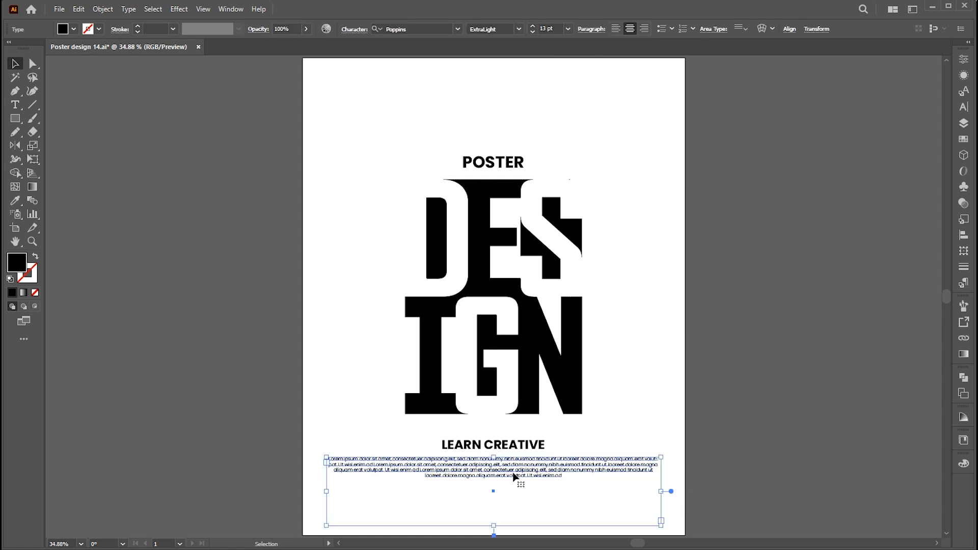
{"action": "key", "text": "alt+Down"}
{"action": "left_click_drag", "start_coordinate": [496, 525], "coordinate": [498, 485]}
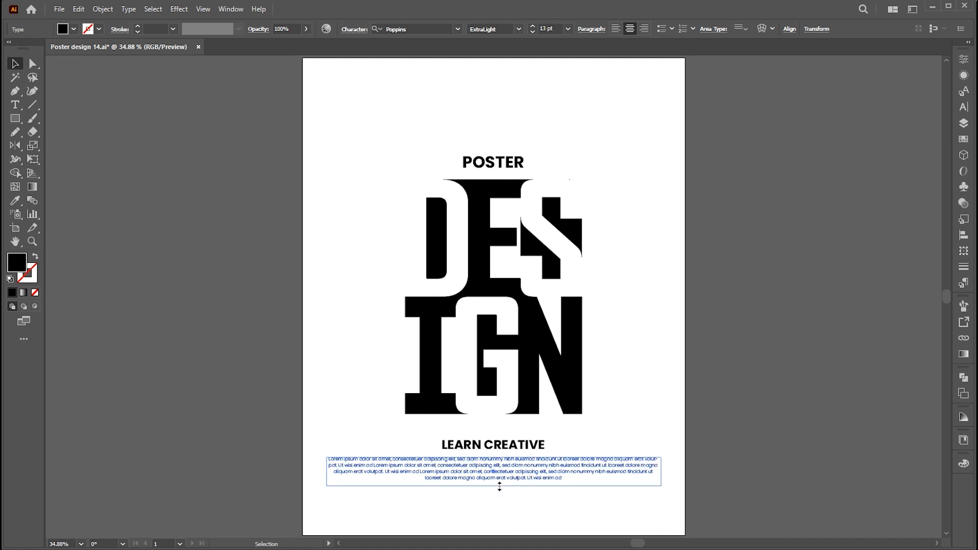
{"action": "left_click", "coordinate": [634, 343]}
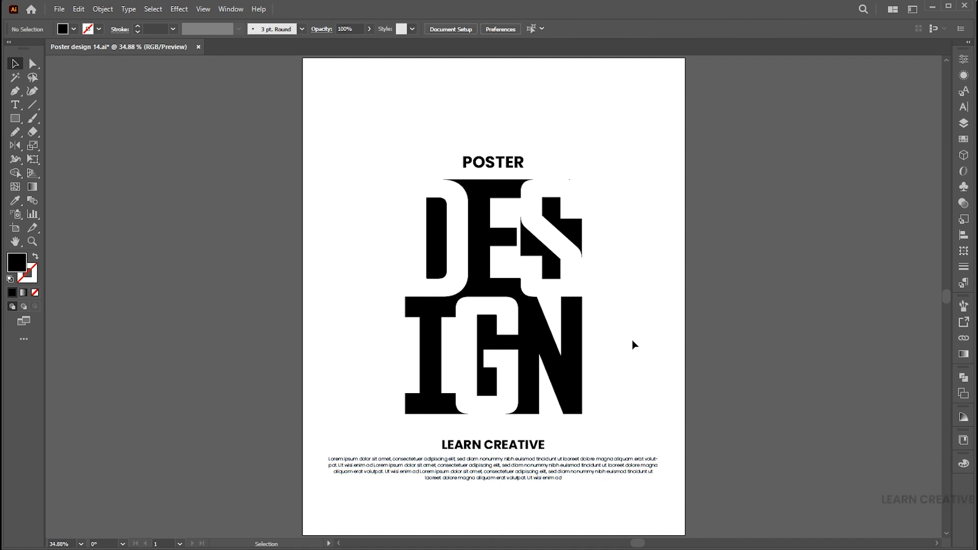
- Paste the copied row of social media icons and move it straight down to the centre of the artboard's lower edge
{"action": "key", "text": "ctrl+v"}
{"action": "left_click", "coordinate": [659, 285]}
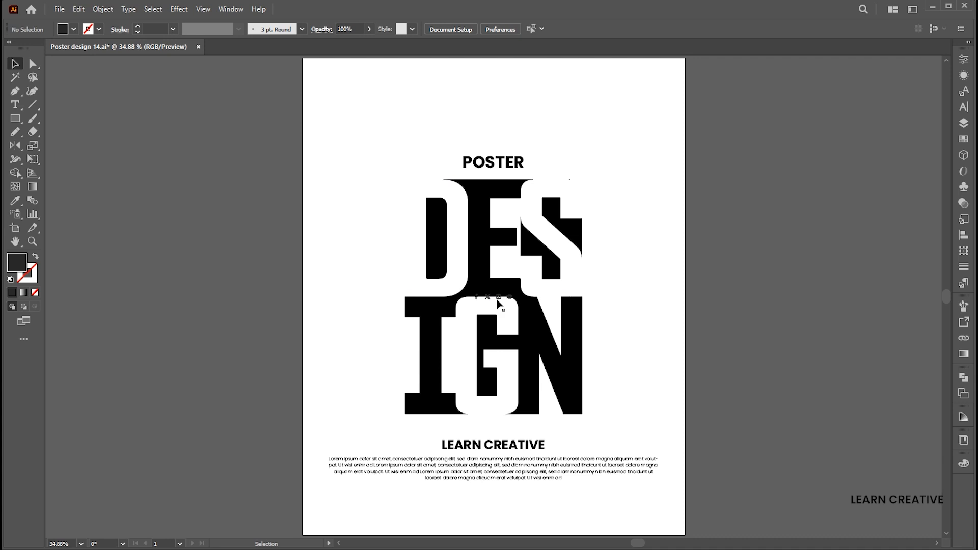
{"action": "left_click_drag", "start_coordinate": [498, 303], "coordinate": [499, 521]}
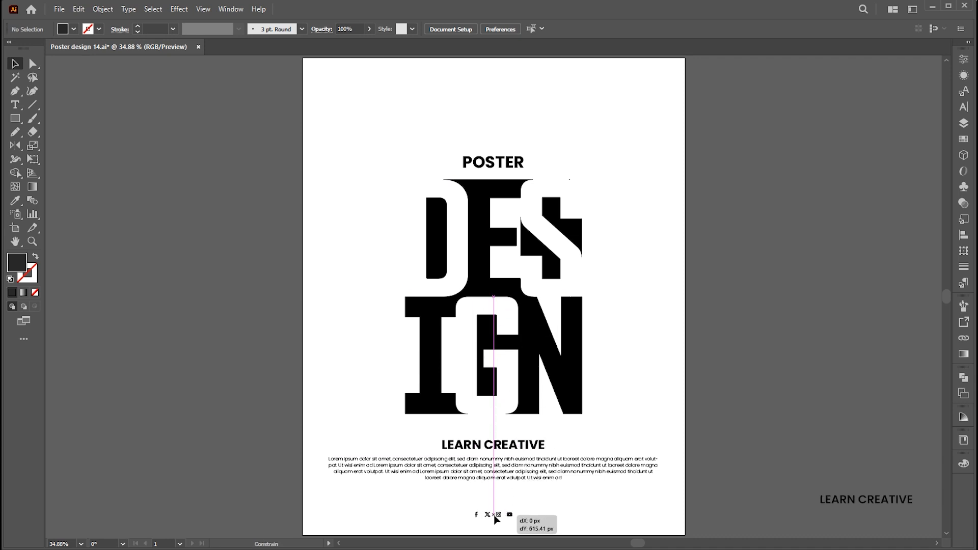
{"action": "left_click", "coordinate": [558, 511]}
- Add a horizontal line about 209 px long to the right of the social icons with a 1 pt dark grey stroke (282828)
{"action": "left_click", "coordinate": [33, 106]}
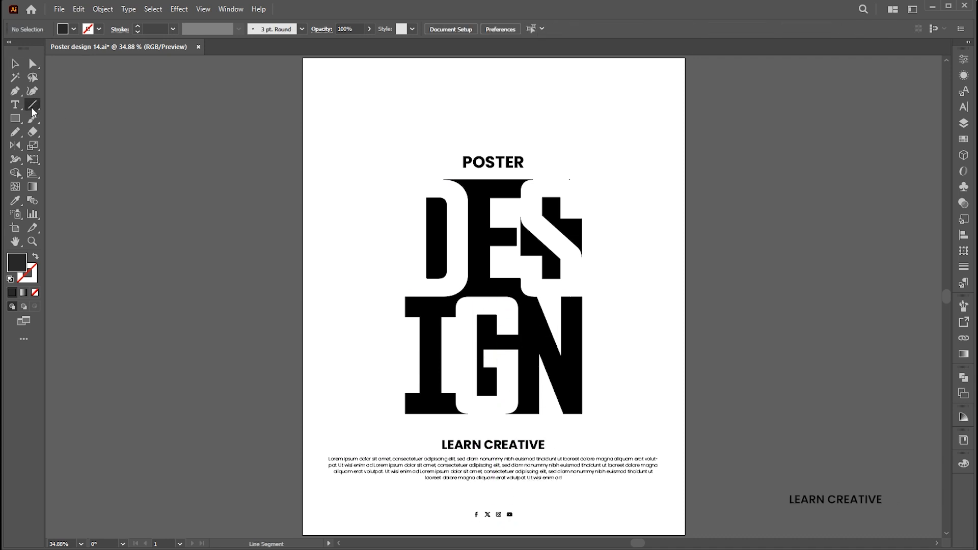
{"action": "left_click_drag", "start_coordinate": [521, 514], "coordinate": [595, 514]}
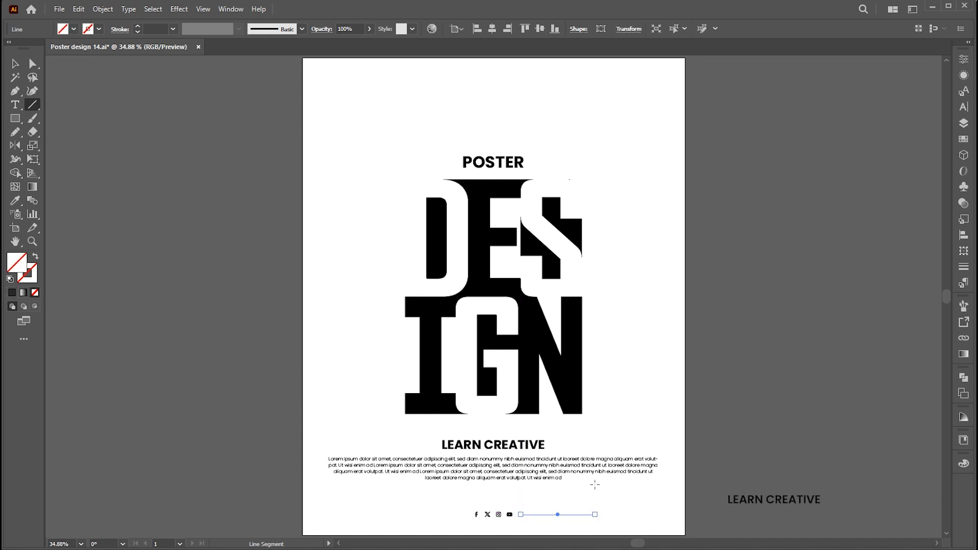
{"action": "key", "text": "i"}
{"action": "left_click", "coordinate": [511, 513]}
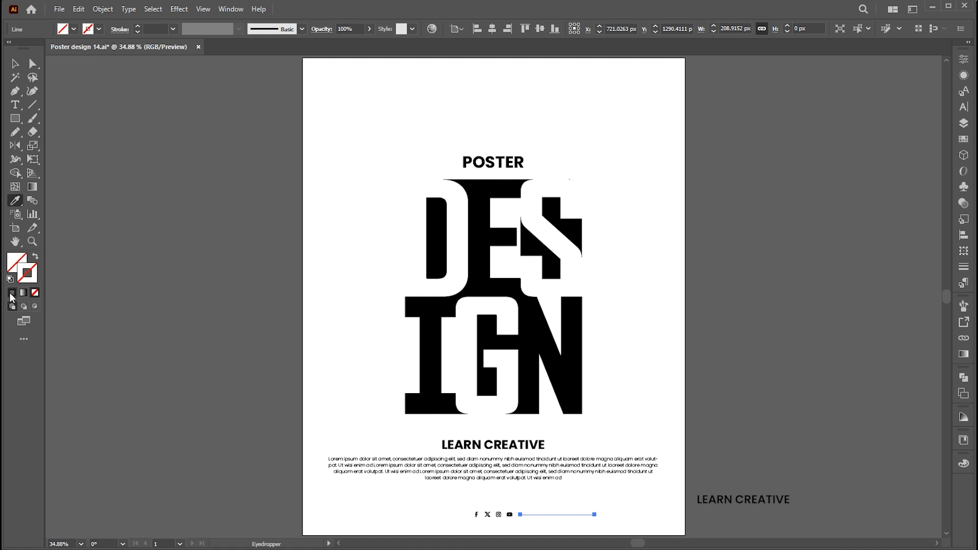
{"action": "left_click", "coordinate": [10, 293]}
- Copy the horizontal line to the left side of the social icons, level with the original
{"action": "key", "text": "v"}
{"action": "left_click", "coordinate": [630, 473]}
{"action": "left_click", "coordinate": [588, 522]}
{"action": "left_click_drag", "start_coordinate": [526, 515], "coordinate": [465, 525]}
{"action": "left_click", "coordinate": [733, 481]}
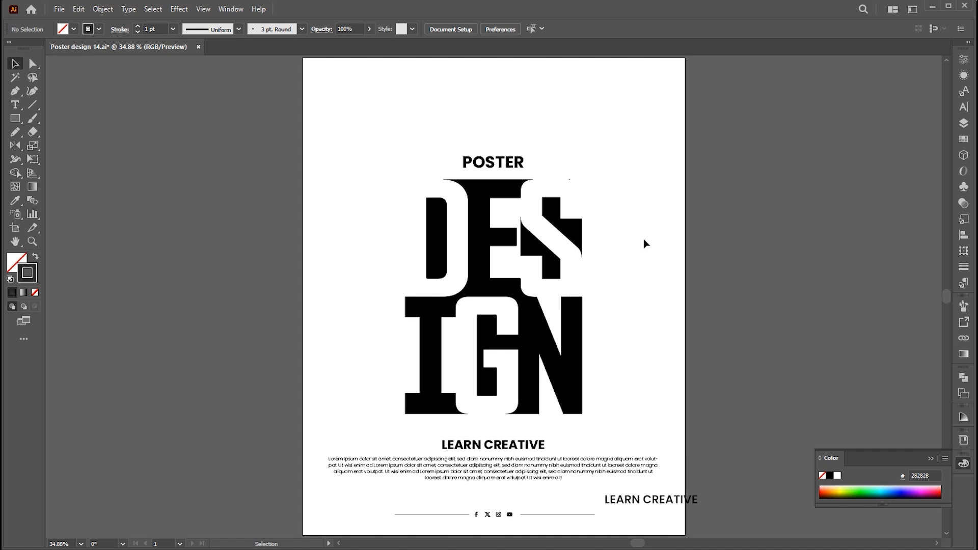
- Duplicate the POSTER heading, change the copy's text to LOGO and place it in the artboard's upper-right corner
{"action": "left_click_drag", "start_coordinate": [519, 165], "coordinate": [615, 103]}
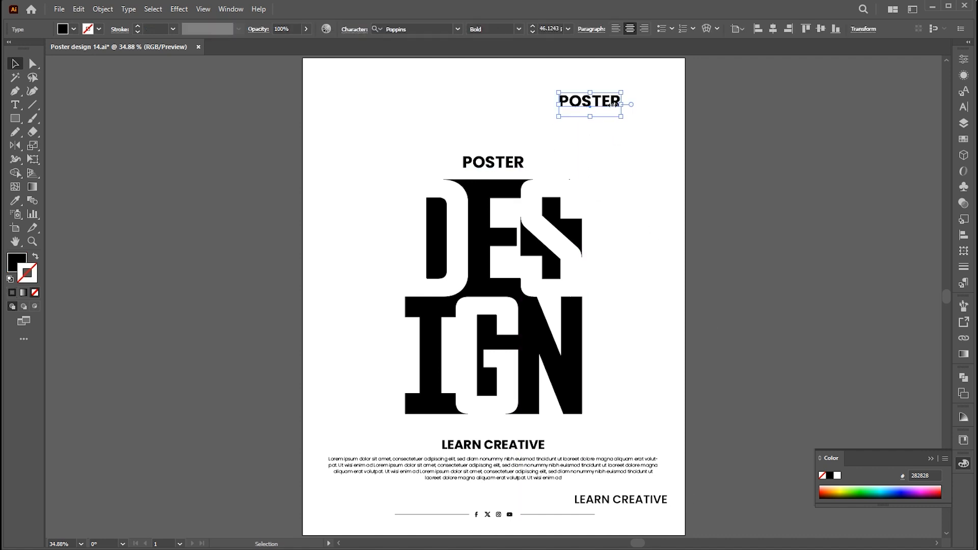
{"action": "key", "text": "Return"}
{"action": "type", "text": "LOGO"}
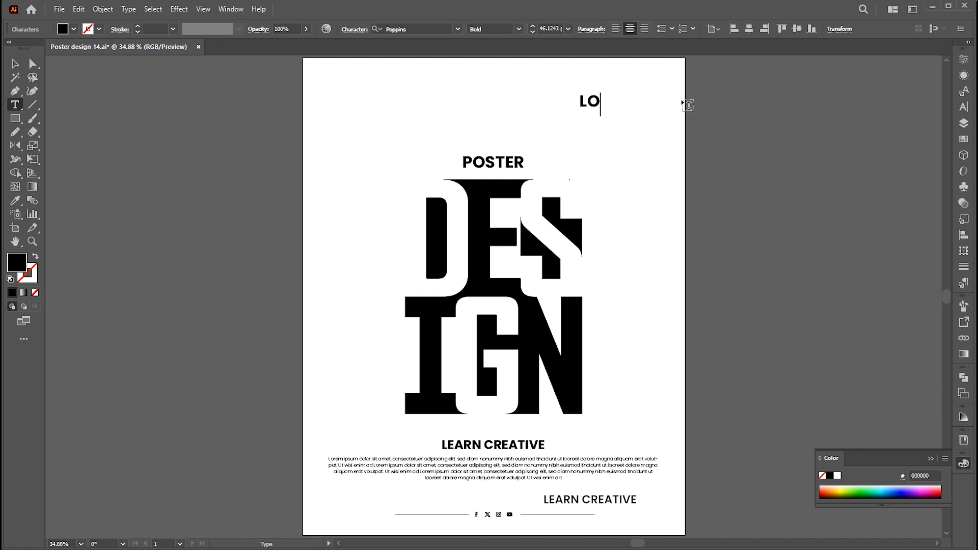
{"action": "key", "text": "Escape"}
{"action": "left_click_drag", "start_coordinate": [603, 103], "coordinate": [652, 89]}
- Place the linked barcode image as a small graphic in the artboard's upper-left corner, opposite LOGO
{"action": "left_click", "coordinate": [59, 8]}
{"action": "left_click", "coordinate": [99, 214]}
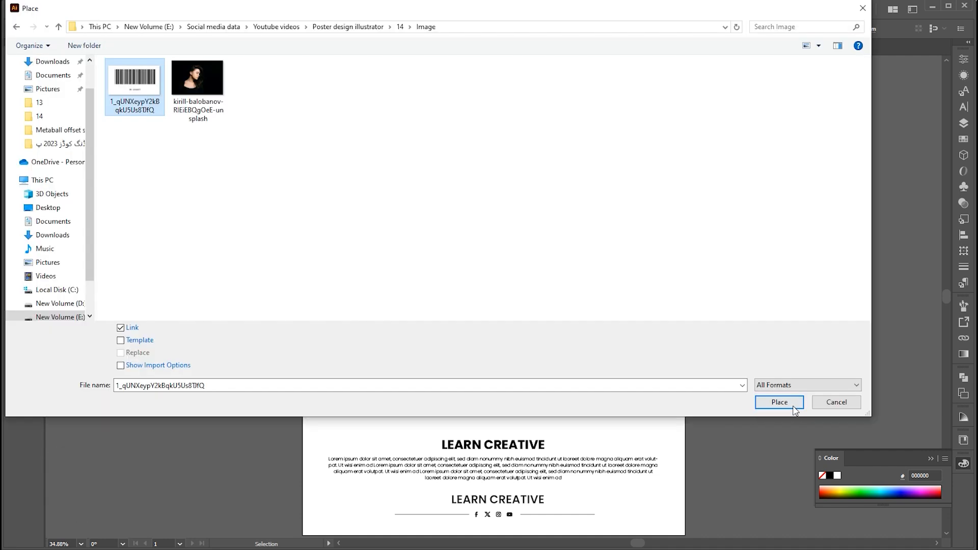
{"action": "left_click", "coordinate": [780, 339]}
{"action": "left_click_drag", "start_coordinate": [321, 76], "coordinate": [364, 100]}
- Group the barcode with the LOGO text and align the group to the artboard's horizontal centre
{"action": "left_click", "coordinate": [637, 89], "text": "shift"}
{"action": "key", "text": "ctrl+g"}
{"action": "left_click", "coordinate": [175, 29]}
{"action": "left_click", "coordinate": [365, 165]}
{"action": "key", "text": "a"}
{"action": "left_click", "coordinate": [643, 87]}
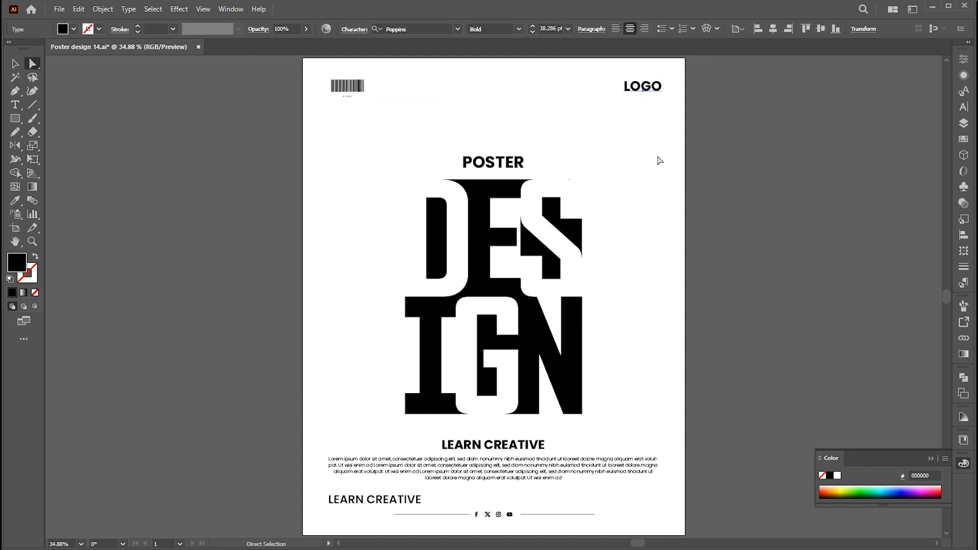
{"action": "left_click", "coordinate": [660, 161]}
{"action": "key", "text": "v"}
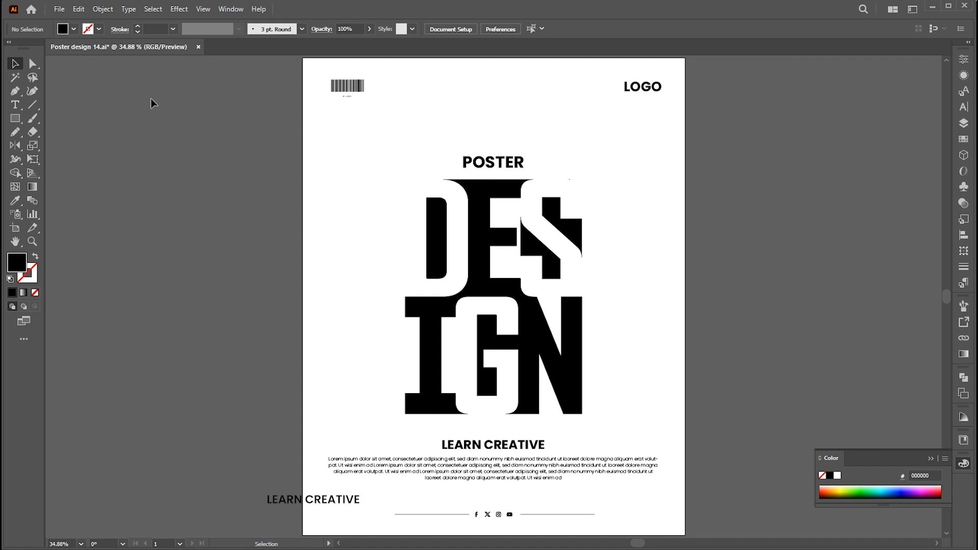
- Place the linked portrait photo of the woman over the DESIGN lettering, about 1169 px wide
{"action": "left_click", "coordinate": [59, 9]}
{"action": "left_click", "coordinate": [81, 215]}
{"action": "left_click", "coordinate": [193, 84]}
{"action": "left_click", "coordinate": [781, 407]}
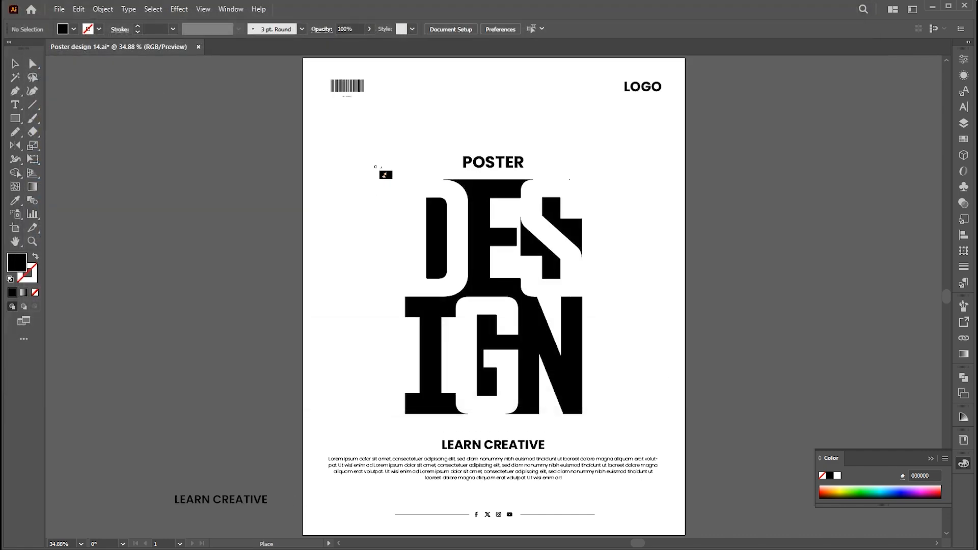
{"action": "left_click_drag", "start_coordinate": [355, 158], "coordinate": [769, 510]}
- Send the portrait photo to the back, behind the DESIGN lettering
{"action": "right_click", "coordinate": [522, 182]}
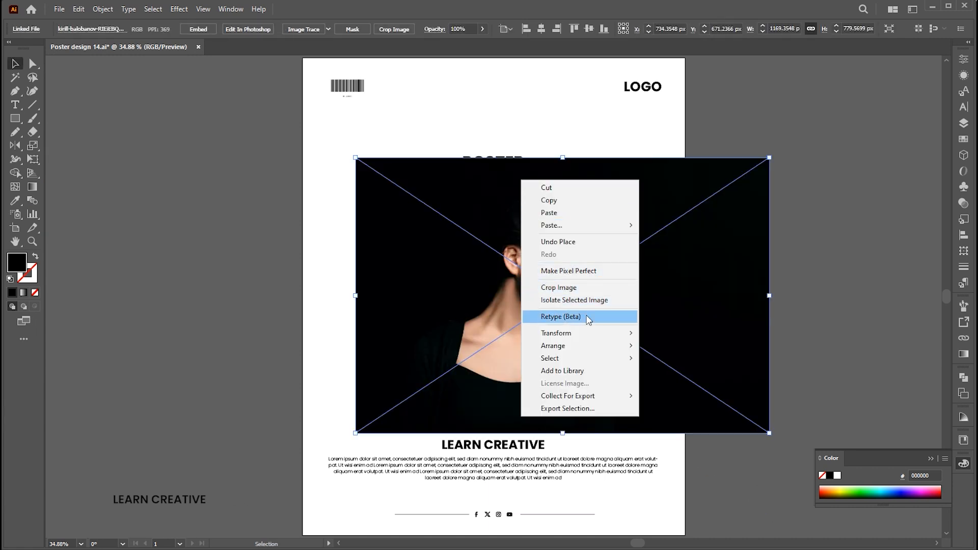
{"action": "mouse_move", "coordinate": [630, 346]}
{"action": "left_click", "coordinate": [703, 385]}
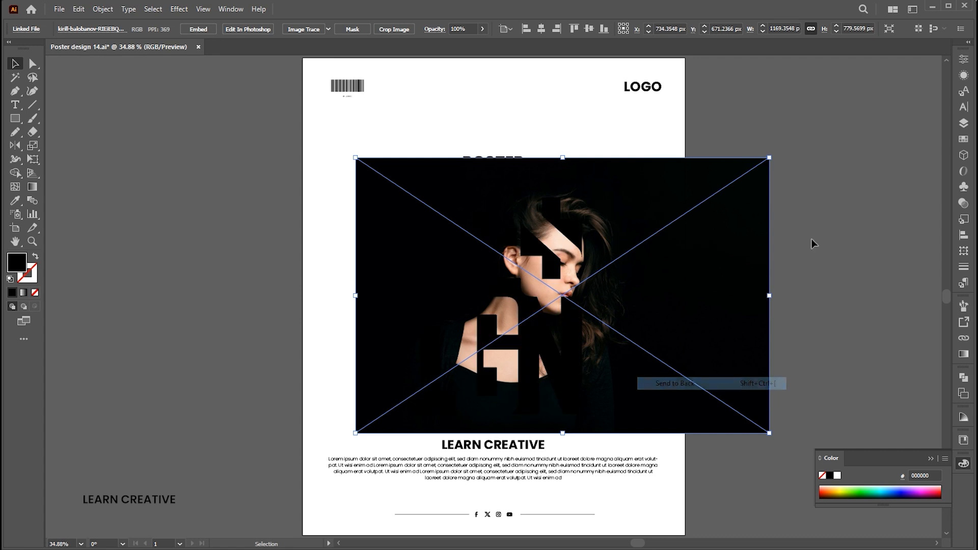
{"action": "left_click", "coordinate": [812, 243]}
- Convert the grouped DESIGN lettering into a single compound path
{"action": "left_click", "coordinate": [539, 253]}
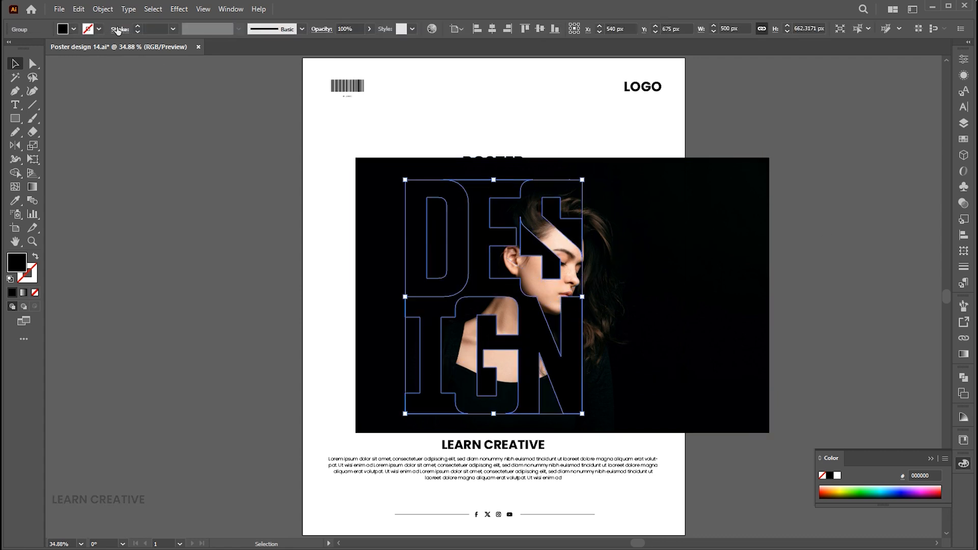
{"action": "left_click", "coordinate": [103, 9]}
{"action": "mouse_move", "coordinate": [157, 461]}
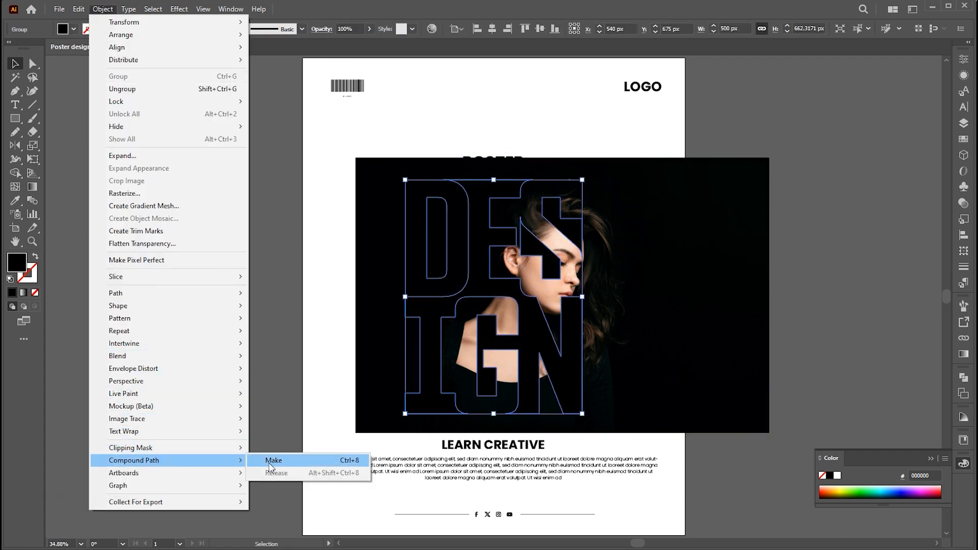
{"action": "left_click", "coordinate": [270, 462]}
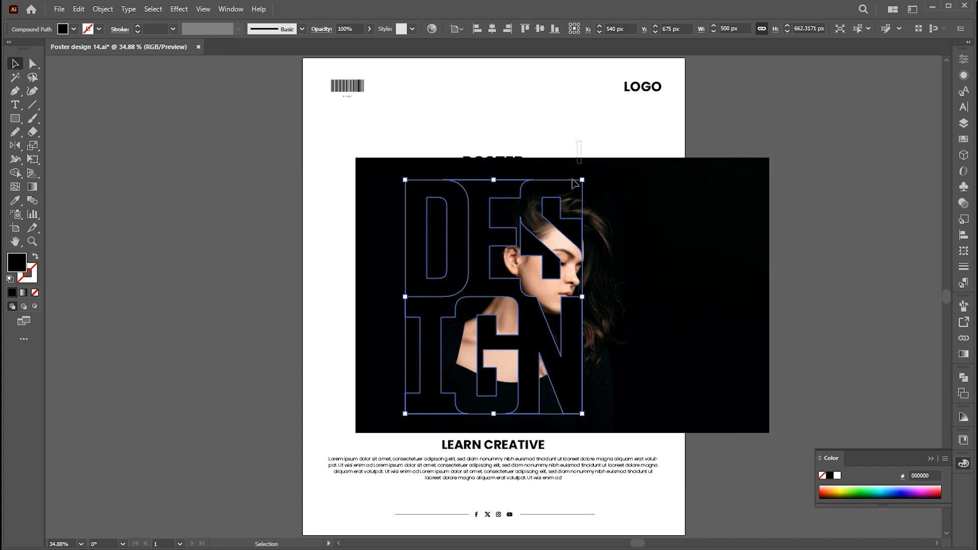
- Make a clipping mask from the DESIGN compound path and the portrait photo behind it
{"action": "left_click", "coordinate": [564, 211], "text": "shift"}
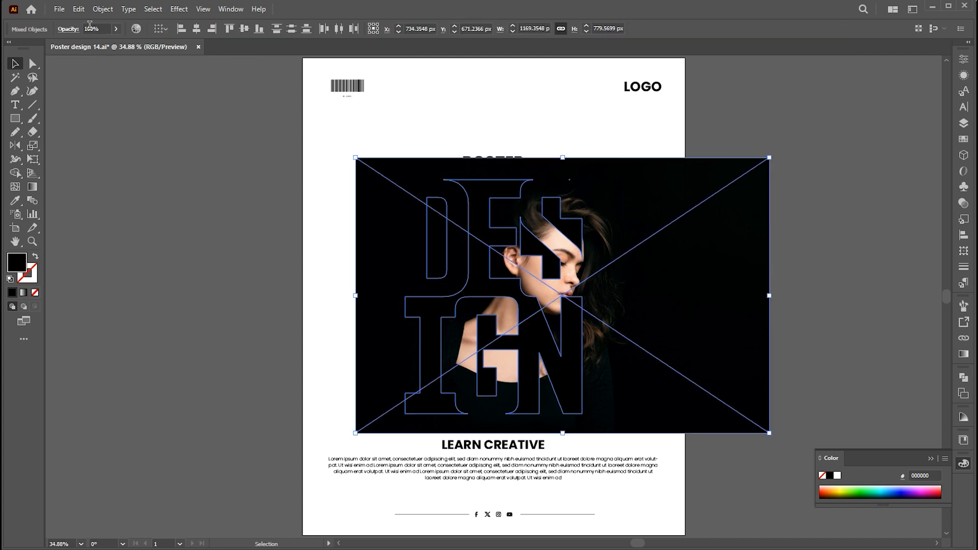
{"action": "left_click", "coordinate": [102, 9]}
{"action": "mouse_move", "coordinate": [152, 447]}
{"action": "left_click", "coordinate": [306, 447]}
{"action": "left_click", "coordinate": [711, 271]}
- Shift the photo inside the mask about 243 px left and 34 px up so the face sits between D and E
{"action": "key", "text": "a"}
{"action": "left_click_drag", "start_coordinate": [550, 275], "coordinate": [467, 255]}
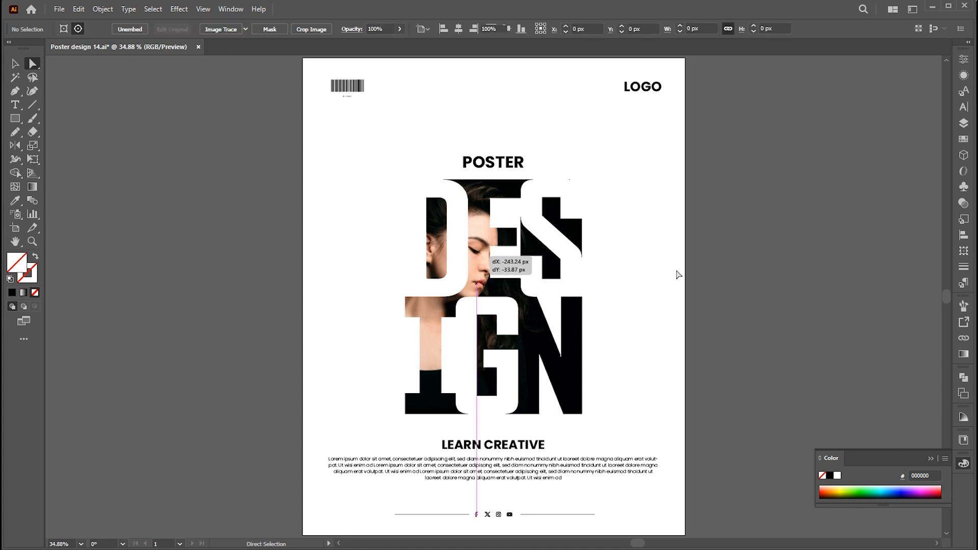
{"action": "left_click", "coordinate": [753, 266]}
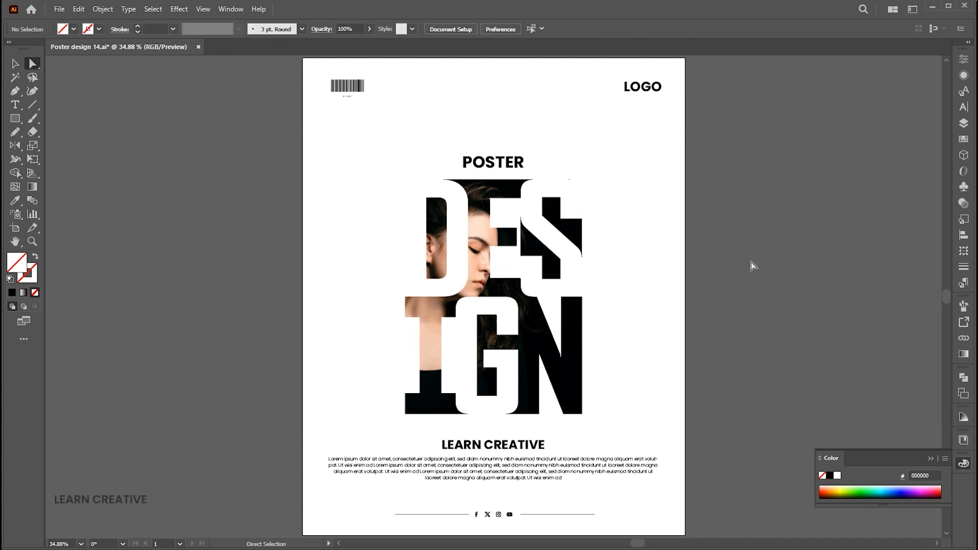
{"action": "key", "text": "v"}
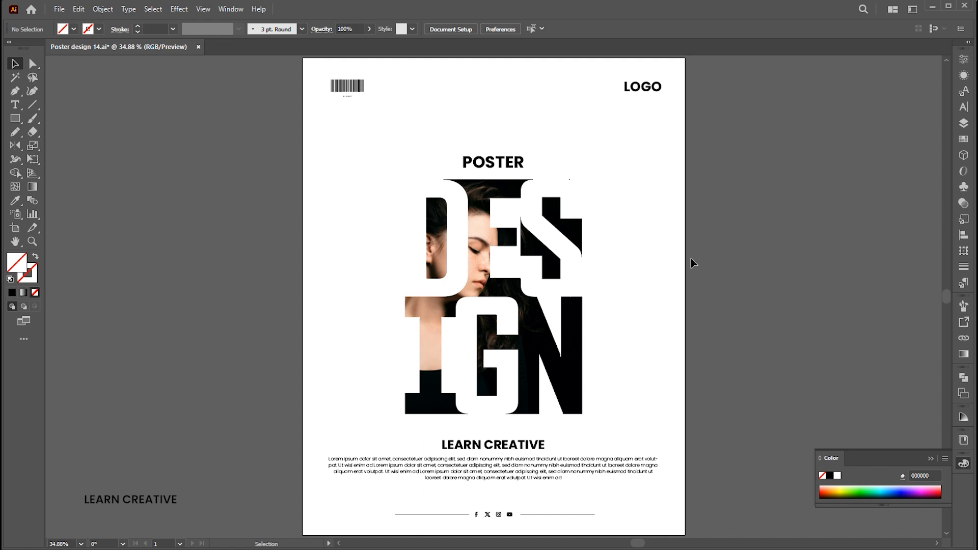
- Isolate the clip group and trace a closed outline around the woman's lips with the Pencil tool
{"action": "double_click", "coordinate": [486, 261]}
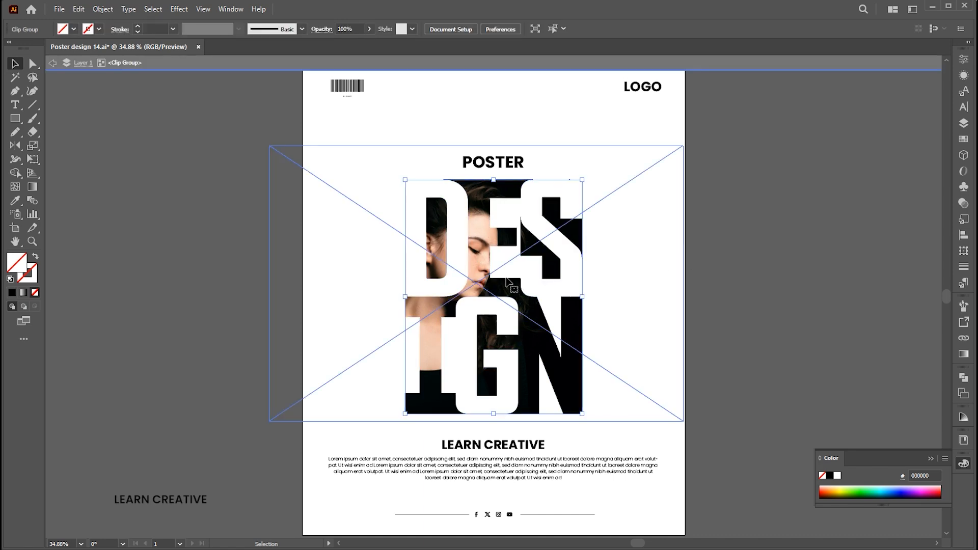
{"action": "key", "text": "z"}
{"action": "left_click_drag", "start_coordinate": [470, 283], "coordinate": [627, 277]}
{"action": "key", "text": "v"}
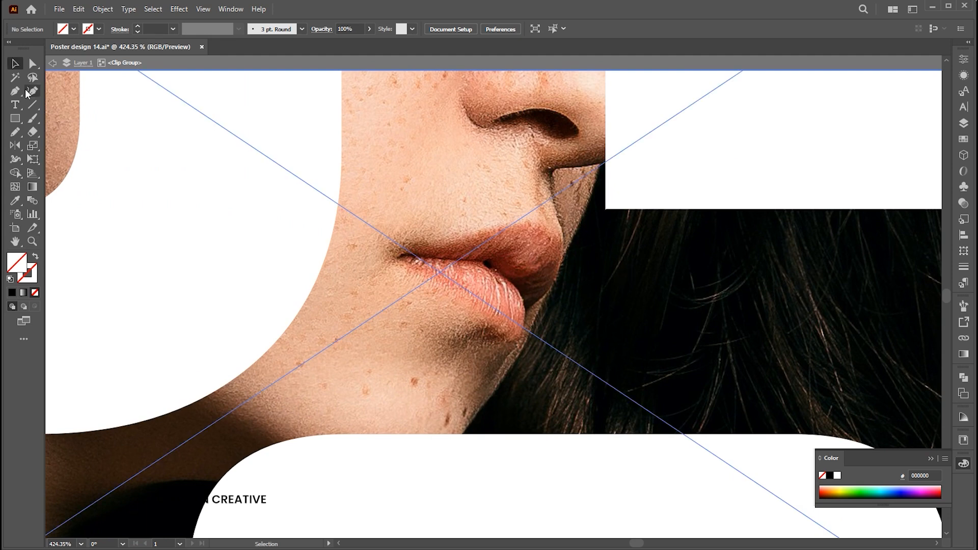
{"action": "left_click", "coordinate": [15, 131]}
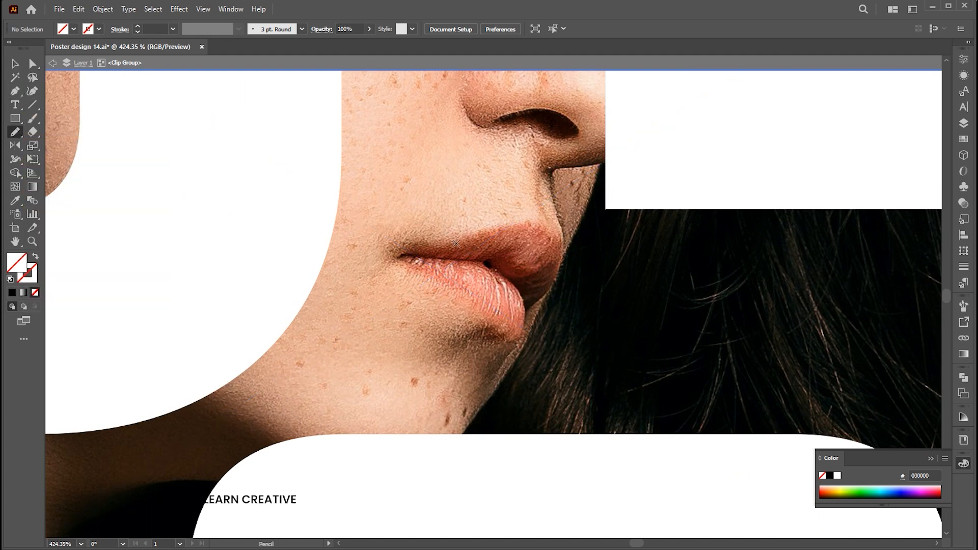
{"action": "mouse_move", "coordinate": [484, 230]}
{"action": "left_mouse_down"}
{"action": "mouse_move", "coordinate": [522, 223]}
{"action": "mouse_move", "coordinate": [548, 232]}
{"action": "left_mouse_up"}
{"action": "left_click_drag", "start_coordinate": [562, 268], "coordinate": [521, 332]}
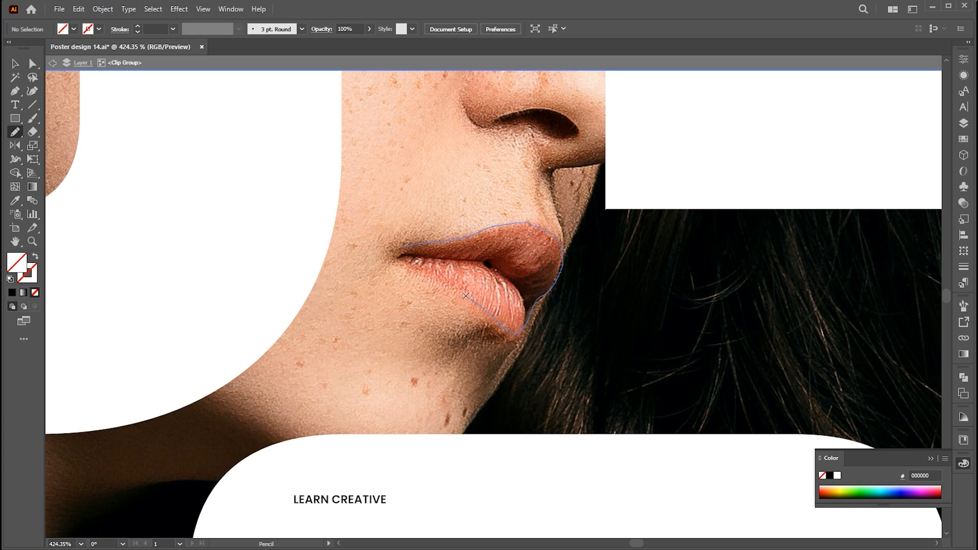
{"action": "left_click_drag", "start_coordinate": [401, 249], "coordinate": [402, 249]}
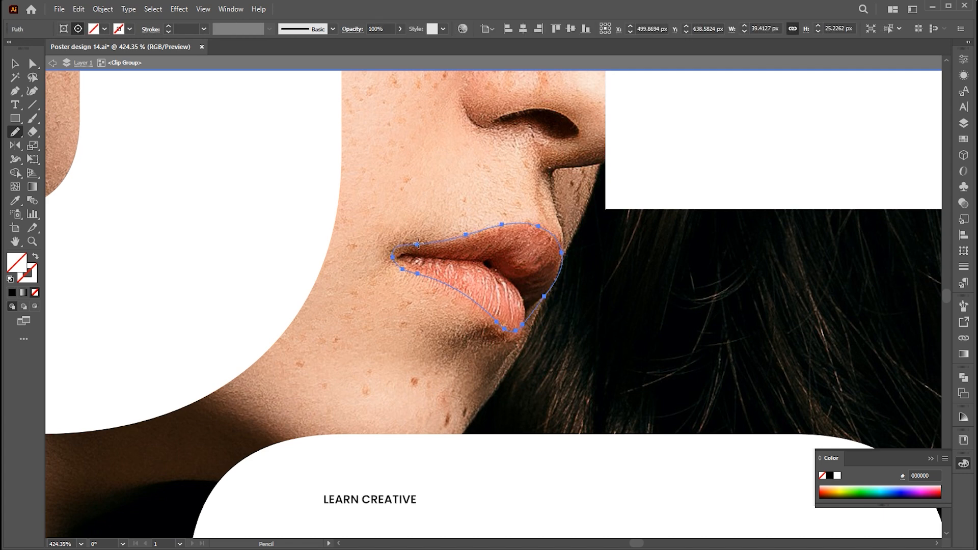
- Fill the traced lip shape with pure red, FF0000
{"action": "double_click", "coordinate": [20, 270]}
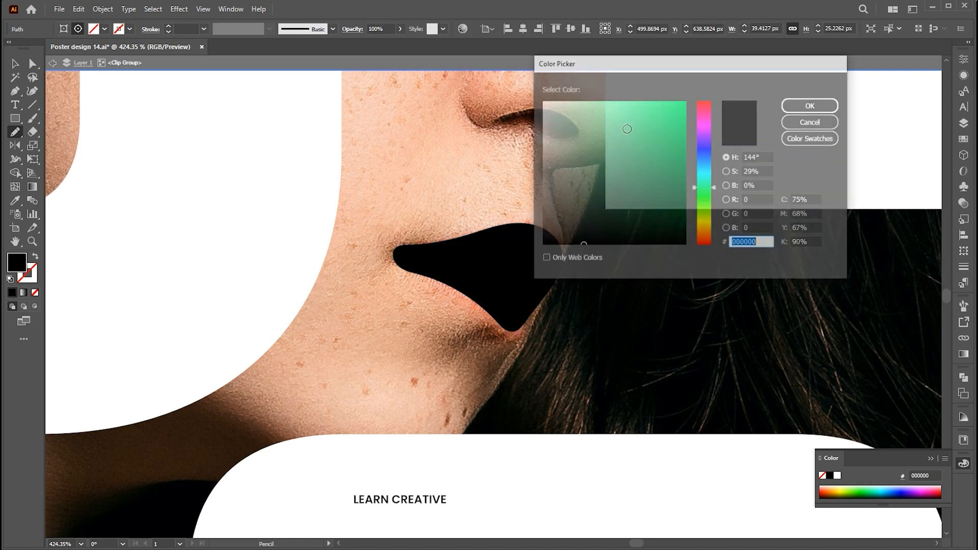
{"action": "left_click_drag", "start_coordinate": [705, 109], "coordinate": [707, 84]}
{"action": "type", "text": "ff0000"}
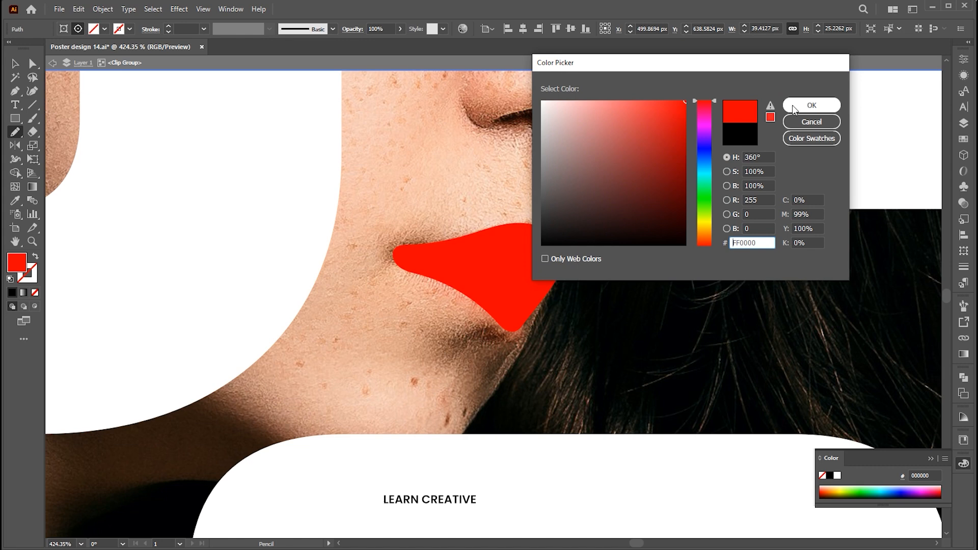
{"action": "left_click", "coordinate": [812, 105]}
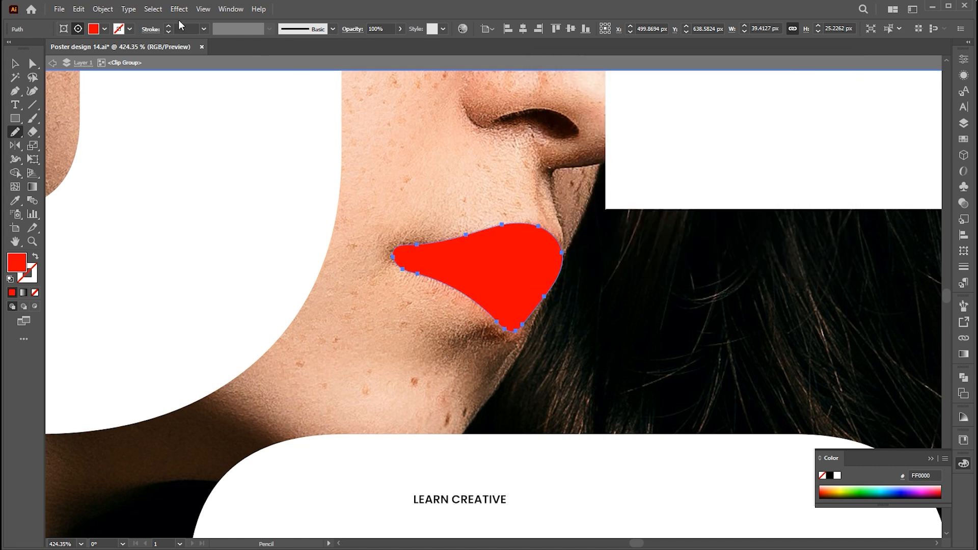
- Apply a Gaussian Blur effect to the red lip shape to soften its edges
{"action": "left_click", "coordinate": [174, 11]}
{"action": "mouse_move", "coordinate": [265, 199]}
{"action": "left_click", "coordinate": [358, 201]}
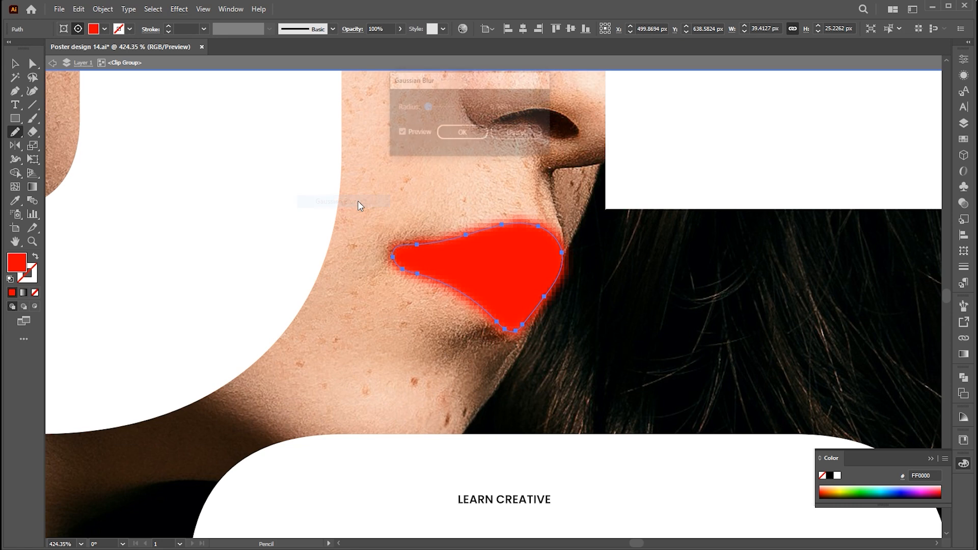
{"action": "left_click", "coordinate": [476, 133]}
- Change the lip shape's blending mode so the lip texture shows through, and set its opacity to 80%
{"action": "left_click", "coordinate": [965, 203]}
{"action": "left_click", "coordinate": [848, 72]}
{"action": "left_click", "coordinate": [845, 113]}
{"action": "left_click_drag", "start_coordinate": [920, 72], "coordinate": [873, 73]}
{"action": "type", "text": "80"}
{"action": "key", "text": "Return"}
- Draw a red square about 22.6 px wide as a full stop beside the foot of the N in DESIGN
{"action": "key", "text": "z"}
{"action": "left_click_drag", "start_coordinate": [545, 239], "coordinate": [271, 221]}
{"action": "left_click_drag", "start_coordinate": [484, 236], "coordinate": [380, 235]}
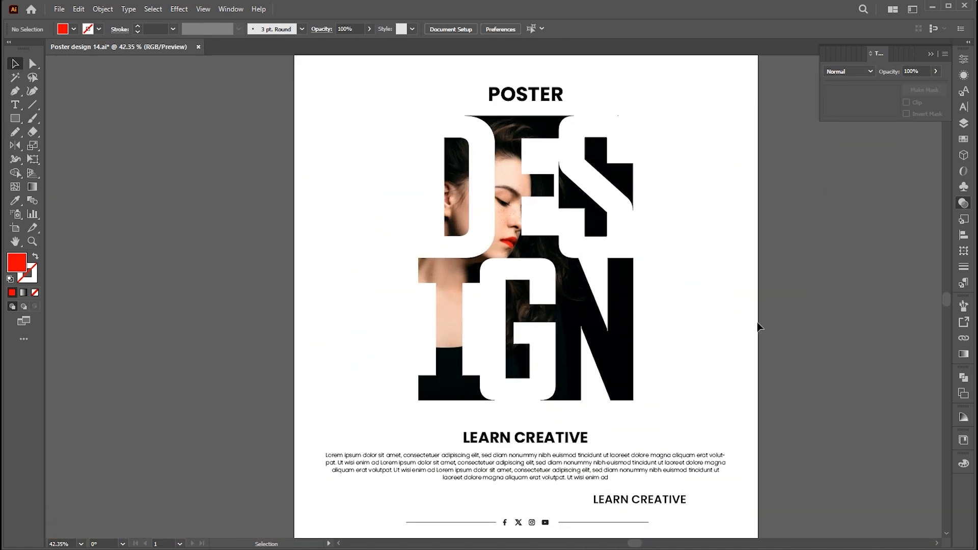
{"action": "key", "text": "m"}
{"action": "mouse_move", "coordinate": [660, 398]}
{"action": "left_mouse_down"}
{"action": "mouse_move", "coordinate": [668, 406]}
{"action": "mouse_move", "coordinate": [649, 396]}
{"action": "left_mouse_up"}
{"action": "key", "text": "v"}
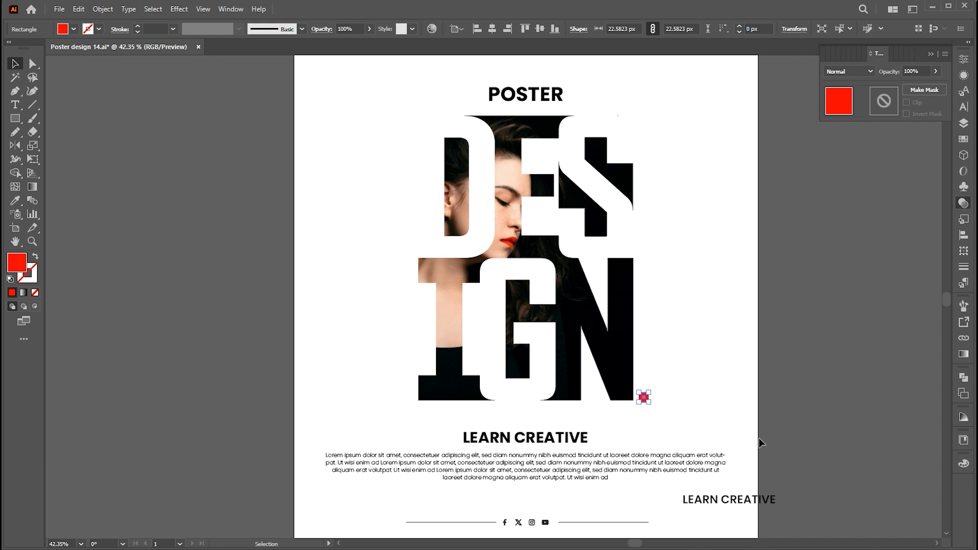
{"action": "left_click", "coordinate": [760, 441]}
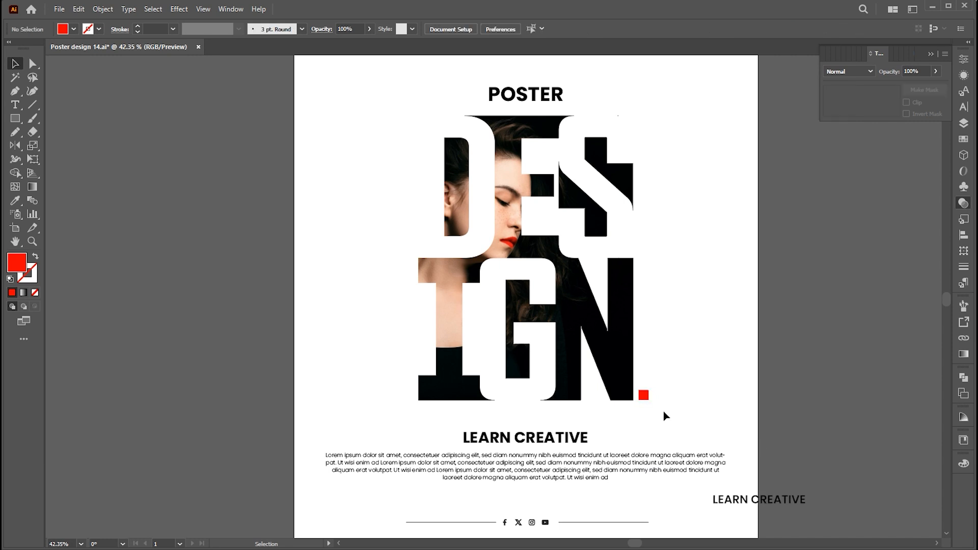
{"action": "left_click", "coordinate": [644, 395]}
{"action": "left_click", "coordinate": [708, 396]}
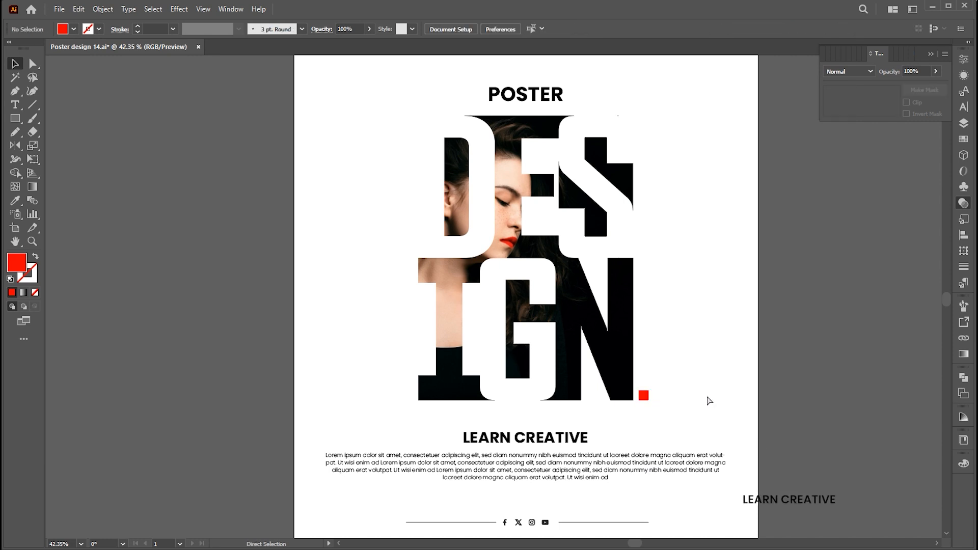
- Draw a red circle about 12.9 px wide below the barcode and repeat it into an evenly spaced row of six dots
{"action": "key", "text": "ctrl+0"}
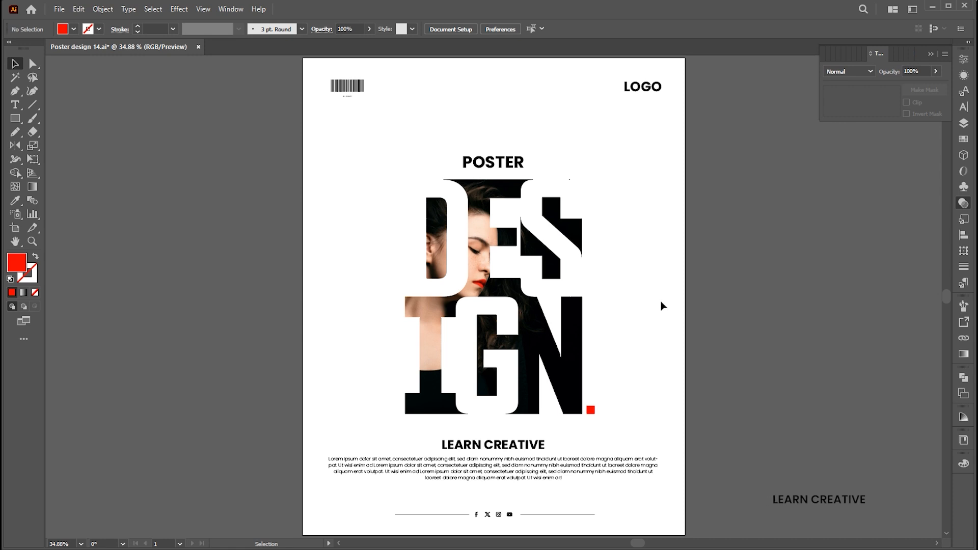
{"action": "left_click_drag", "start_coordinate": [16, 119], "coordinate": [63, 145]}
{"action": "left_click_drag", "start_coordinate": [310, 117], "coordinate": [330, 125]}
{"action": "key", "text": "v"}
{"action": "left_click", "coordinate": [315, 122]}
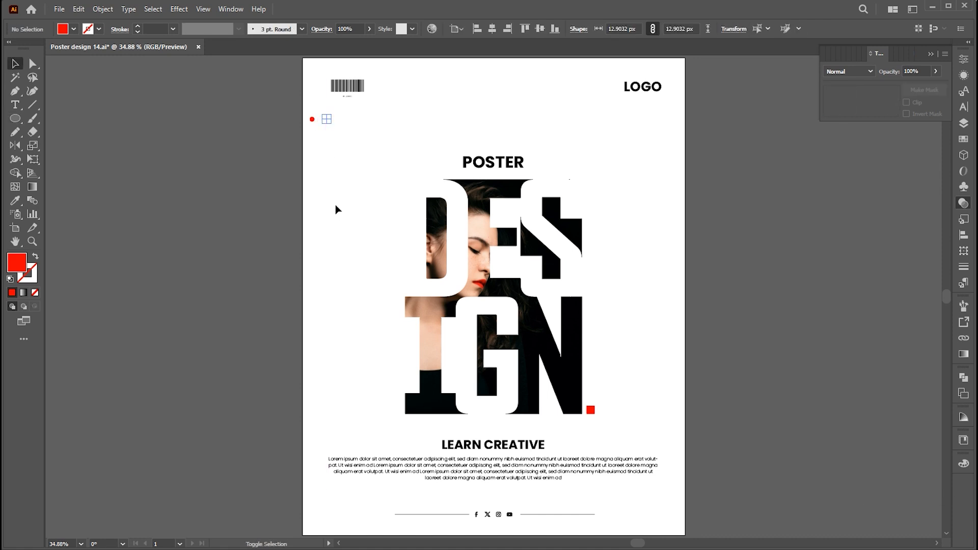
{"action": "left_click", "coordinate": [256, 117]}
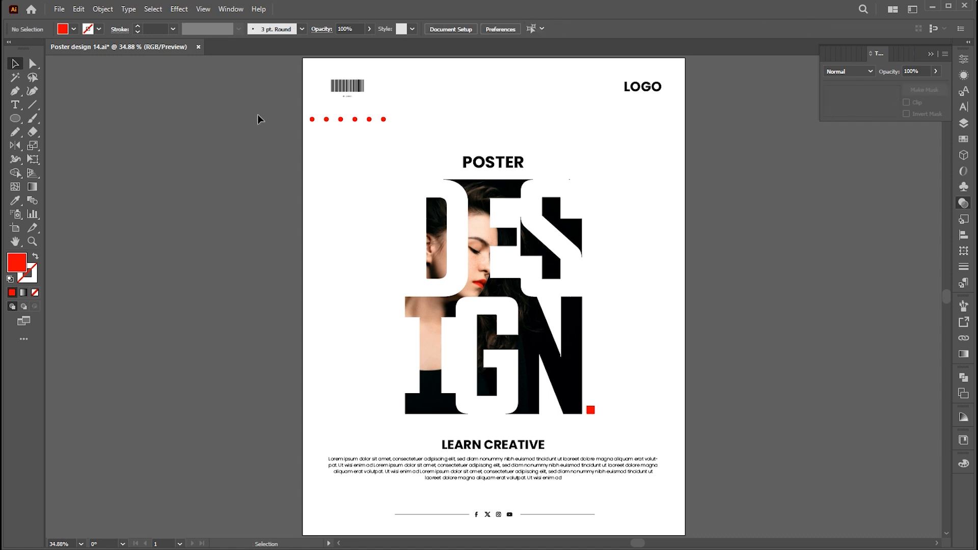
- Copy the row of red dots straight down and repeat it to form a grid of nine rows
{"action": "mouse_move", "coordinate": [377, 132]}
{"action": "left_mouse_down"}
{"action": "mouse_move", "coordinate": [387, 126]}
{"action": "mouse_move", "coordinate": [372, 123]}
{"action": "mouse_move", "coordinate": [372, 140]}
{"action": "left_mouse_up"}
{"action": "key", "text": "ctrl+d"}
{"action": "key", "text": "ctrl+d"}
{"action": "key", "text": "ctrl+d"}
{"action": "key", "text": "ctrl+d"}
{"action": "key", "text": "ctrl+d"}
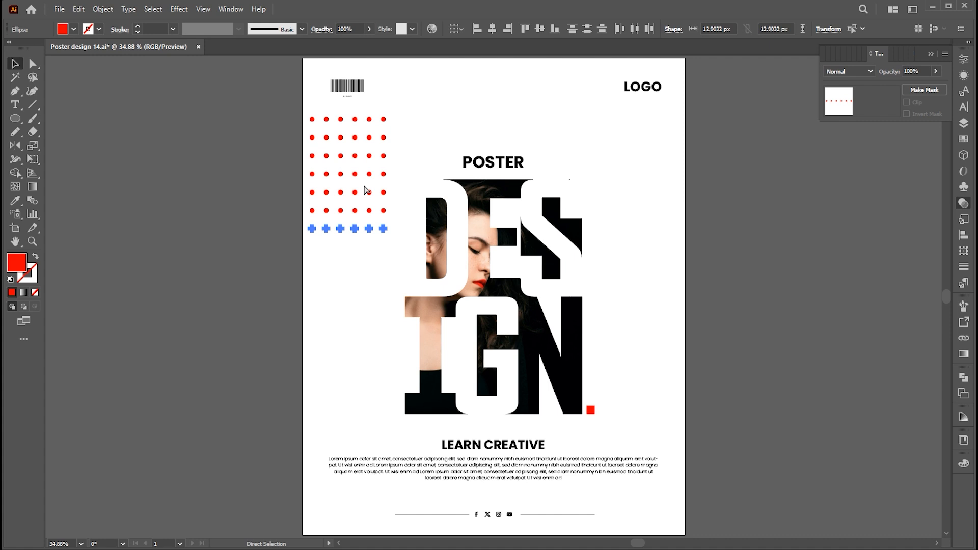
- Group all the dots of the grid into one object
{"action": "left_click_drag", "start_coordinate": [292, 120], "coordinate": [388, 291]}
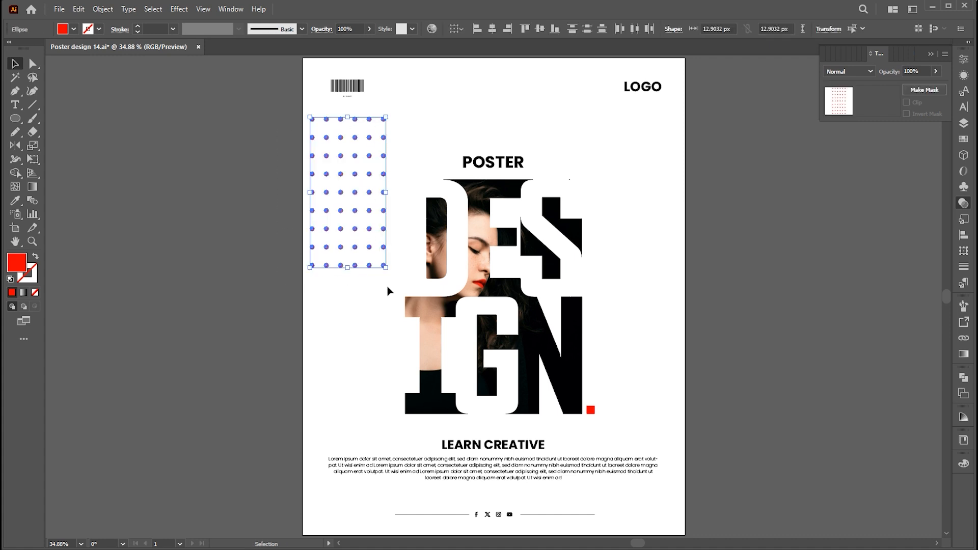
{"action": "right_click", "coordinate": [358, 187]}
{"action": "left_click", "coordinate": [388, 281]}
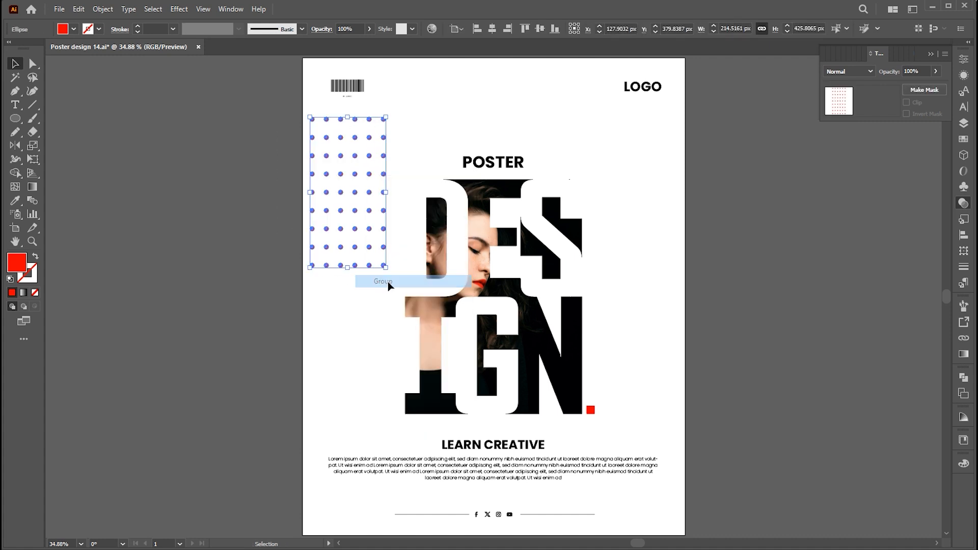
- Recolour the dot grid light grey, scale it to about 92 by 183 px, and place it in the poster's lower-right corner
{"action": "key", "text": "ctrl+h"}
{"action": "left_click_drag", "start_coordinate": [567, 120], "coordinate": [542, 118]}
{"action": "left_click", "coordinate": [817, 106]}
{"action": "left_click_drag", "start_coordinate": [386, 267], "coordinate": [669, 511]}
- Send the grey dot grid behind the other poster elements
{"action": "right_click", "coordinate": [669, 512]}
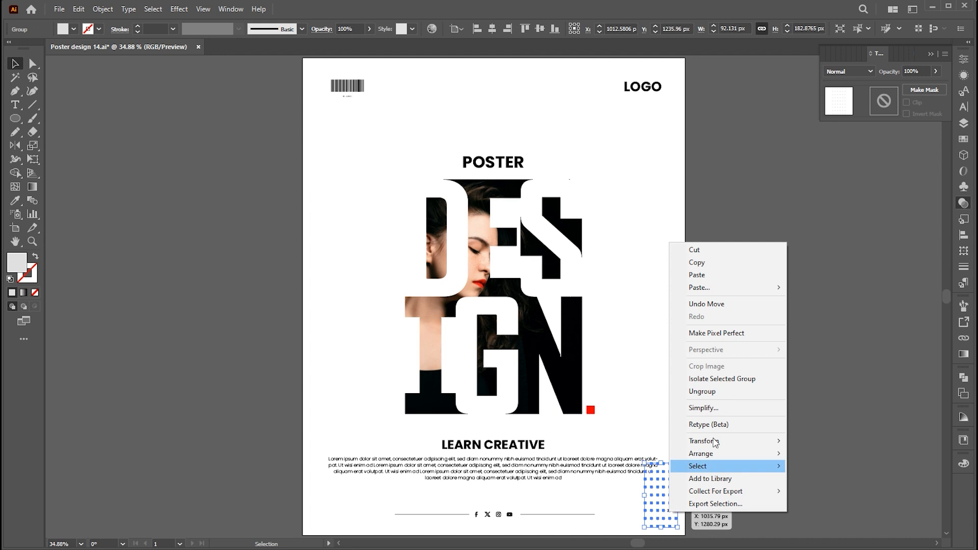
{"action": "mouse_move", "coordinate": [729, 454]}
{"action": "left_click", "coordinate": [815, 491]}
{"action": "left_click", "coordinate": [806, 466]}
- Duplicate the grey dot grid to the poster's top between barcode and LOGO, and delete the copy's lower four rows
{"action": "left_click_drag", "start_coordinate": [674, 508], "coordinate": [528, 109]}
{"action": "key", "text": "a"}
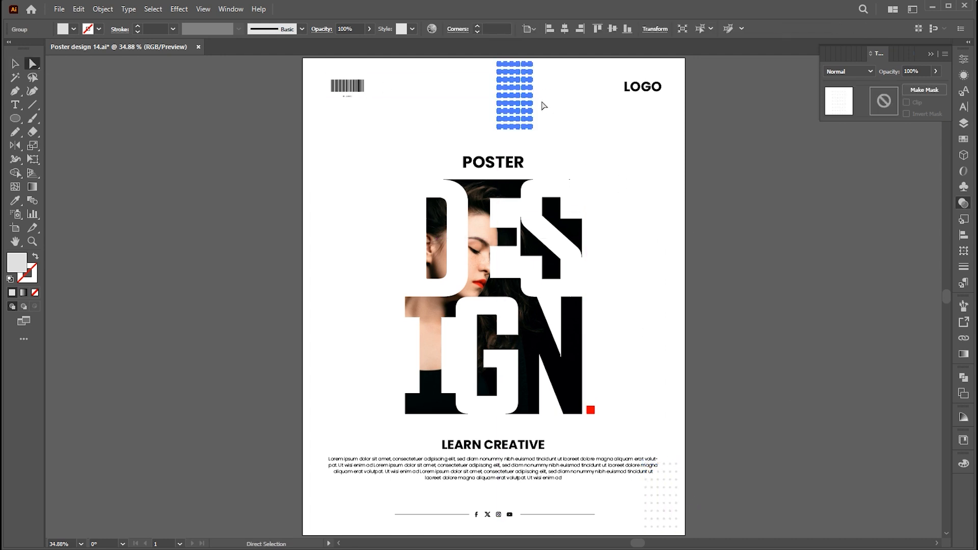
{"action": "left_click", "coordinate": [527, 133]}
{"action": "key", "text": "v"}
- Centre the shortened dot grid horizontally on the poster, between the barcode and the LOGO text
{"action": "left_click", "coordinate": [530, 73]}
{"action": "left_click", "coordinate": [497, 29]}
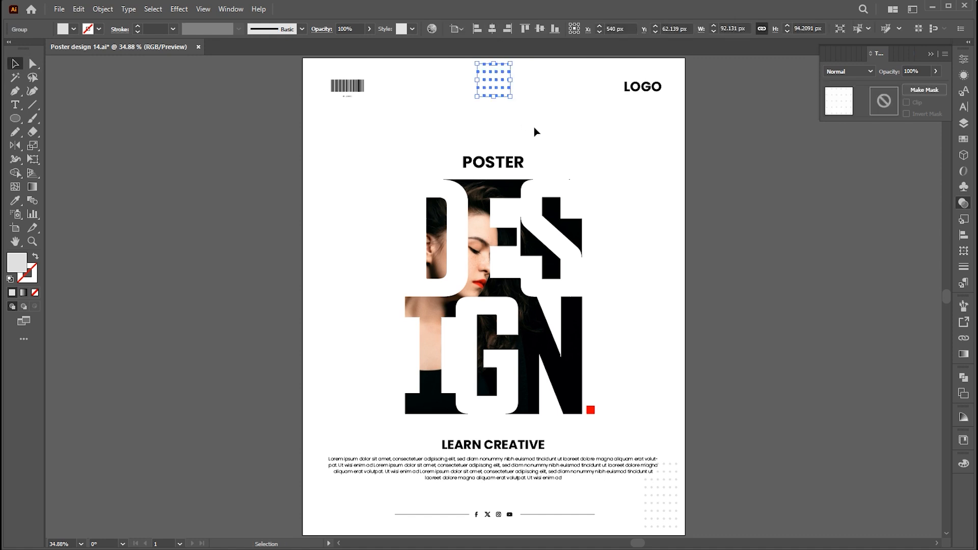
{"action": "left_click", "coordinate": [547, 130]}
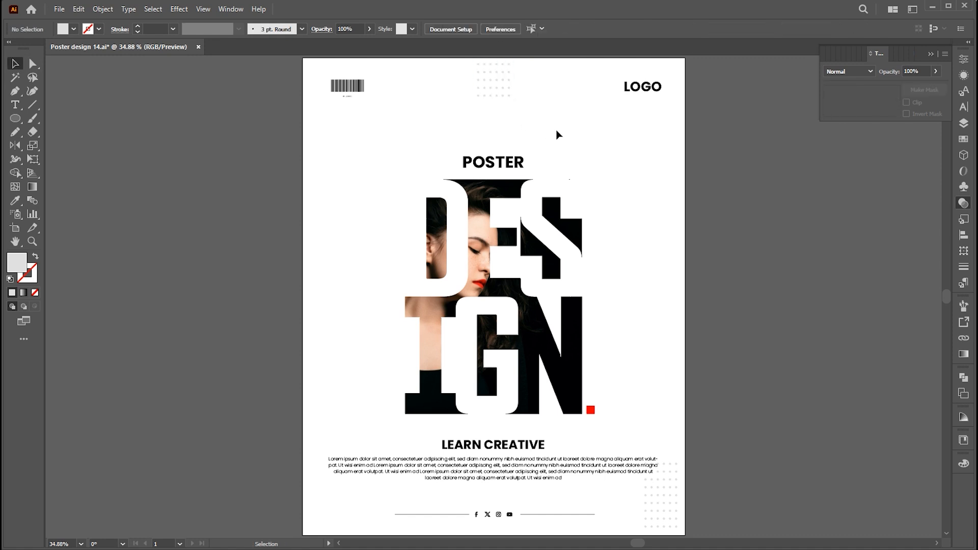
- Enlarge the POSTER heading, the photo-filled DESIGN lettering and the red square together in proportion
{"action": "left_click_drag", "start_coordinate": [387, 143], "coordinate": [603, 417]}
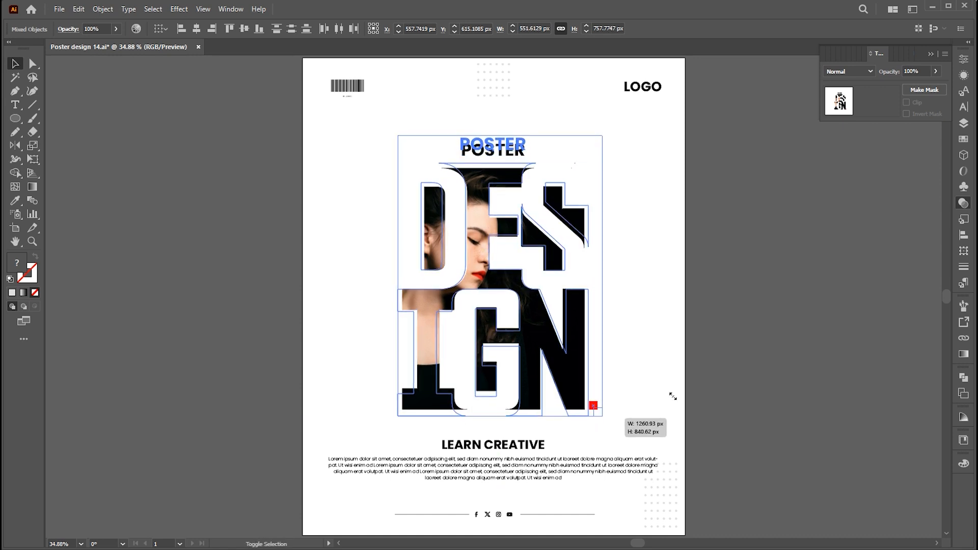
{"action": "left_click", "coordinate": [720, 378]}
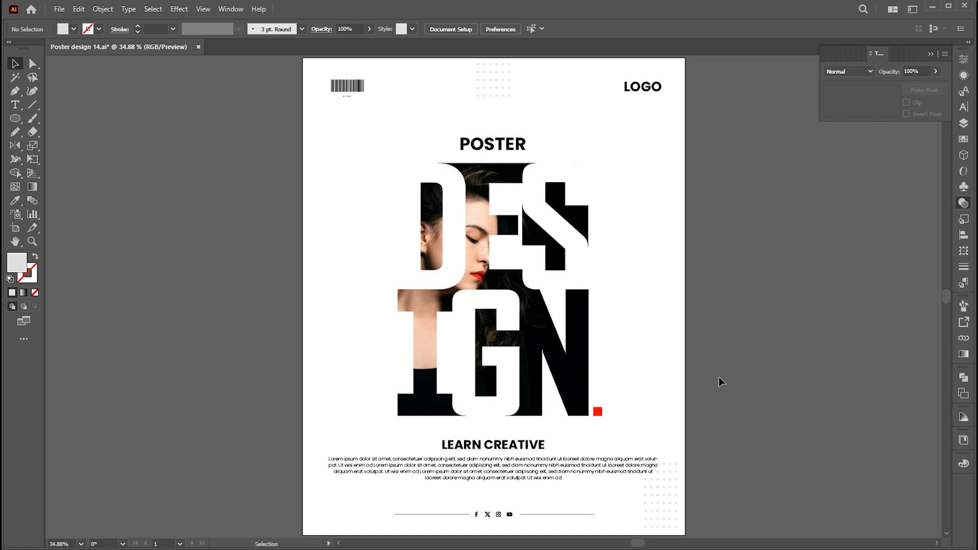